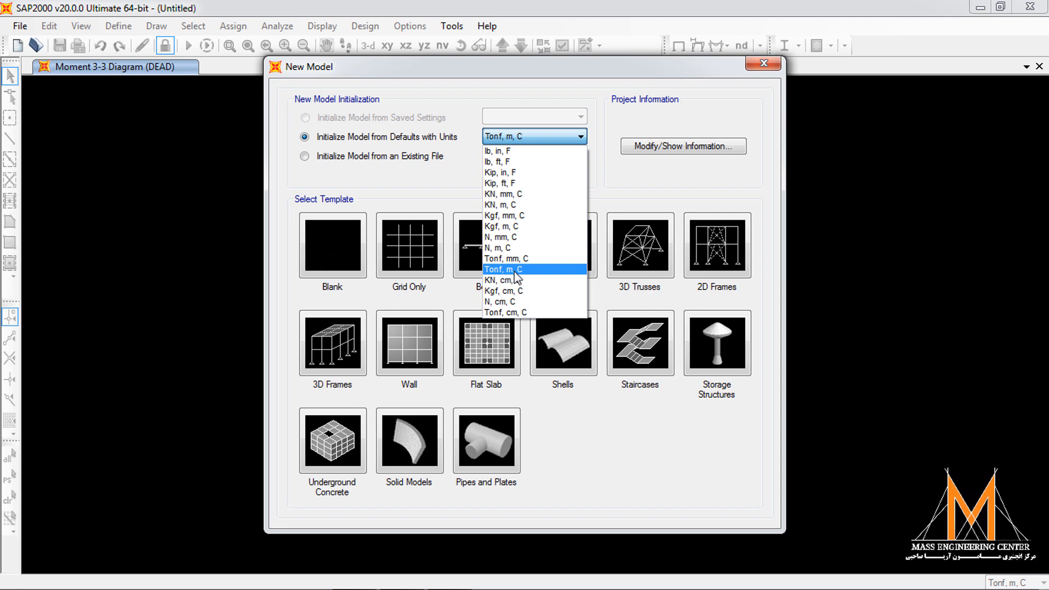
- Create a beam model in Tonf, m, C units with 1 span of 6 m, and close the 3-D view
left_click(515, 275)
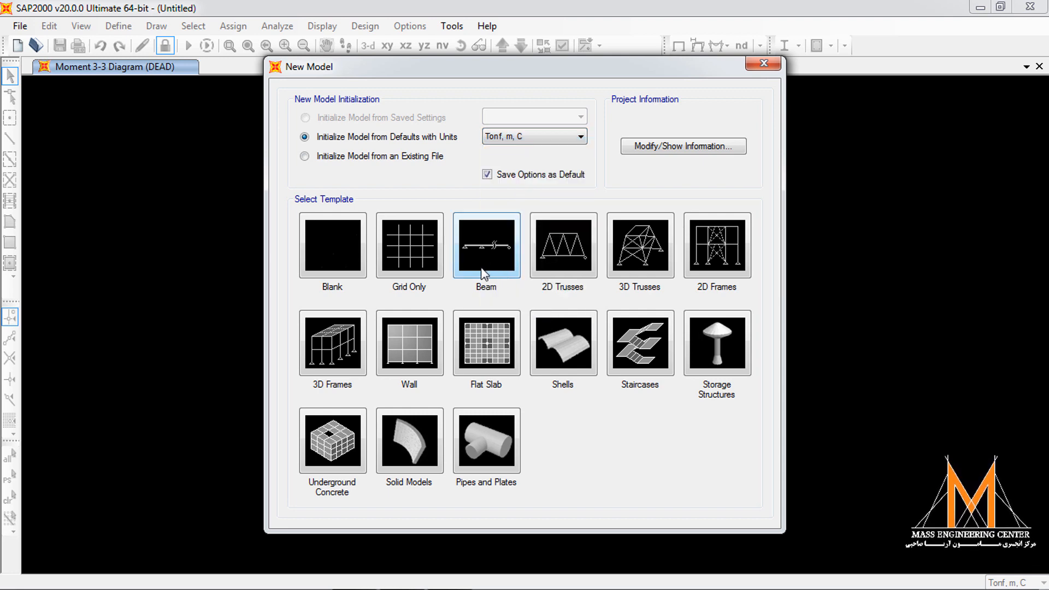
left_click(481, 245)
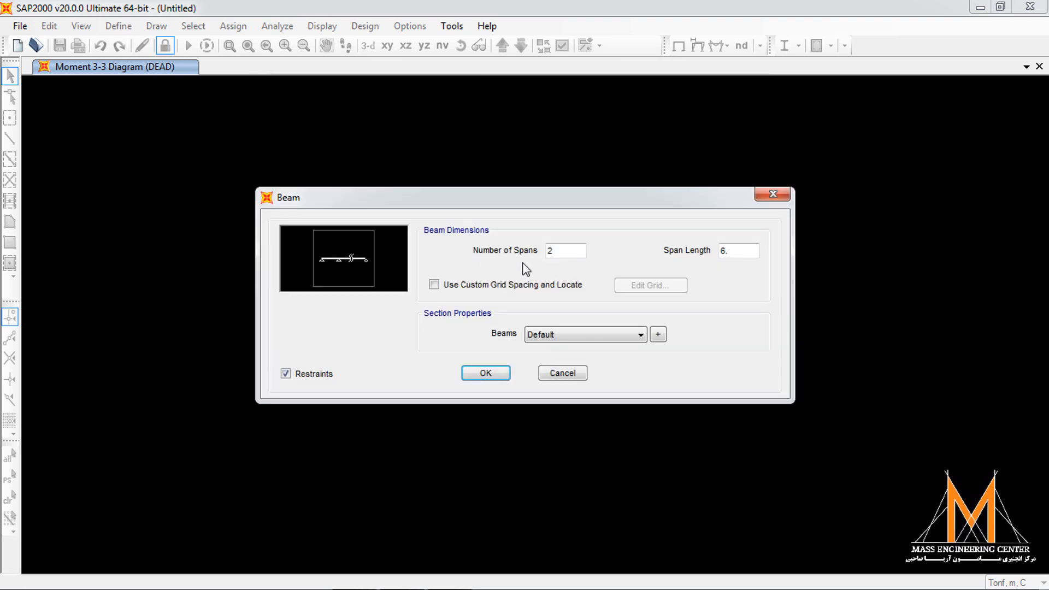
left_click_drag(567, 252, 517, 253)
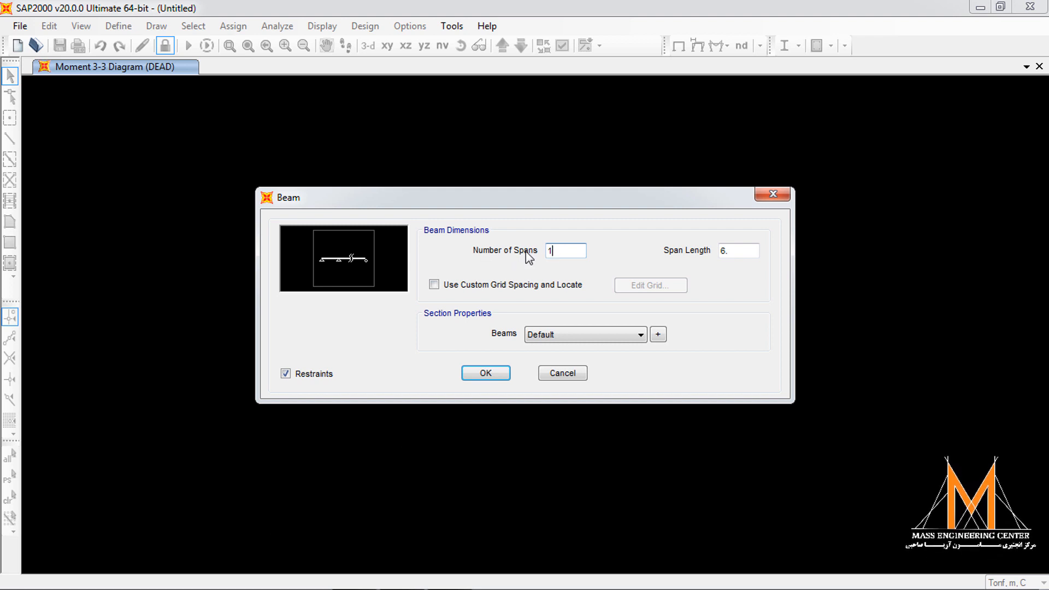
left_click_drag(744, 247, 691, 251)
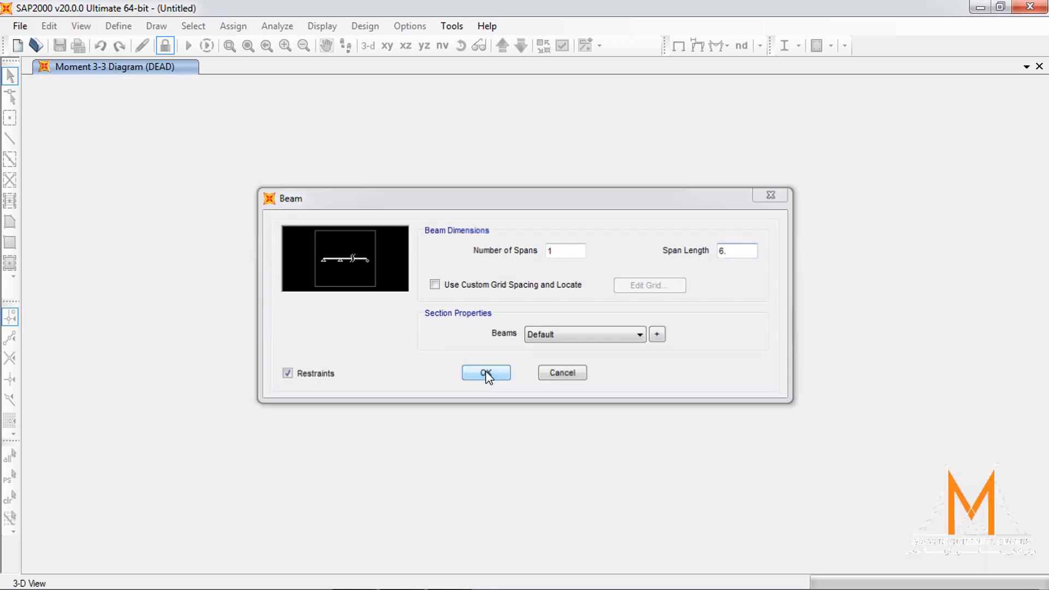
left_click(486, 374)
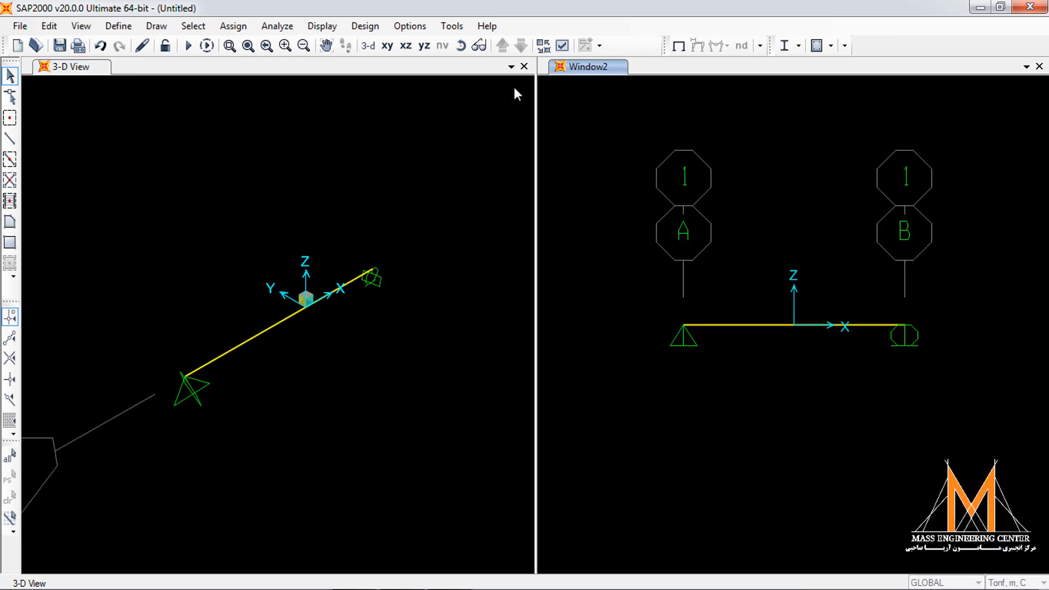
left_click(524, 66)
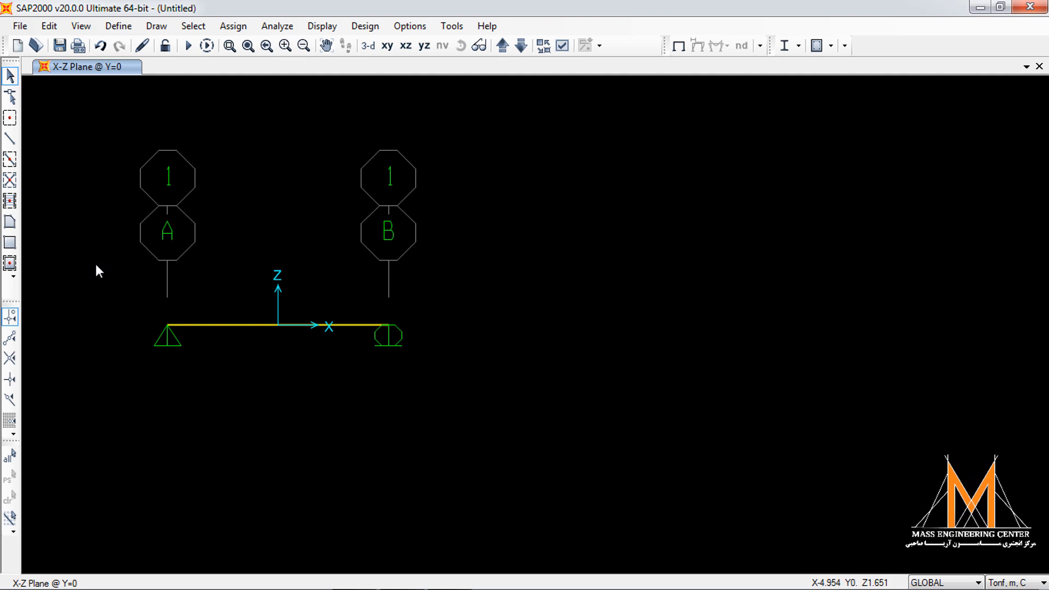
- Remove all restraints from the beam's end joint at grid B to make it free
left_click(390, 326)
left_click(234, 27)
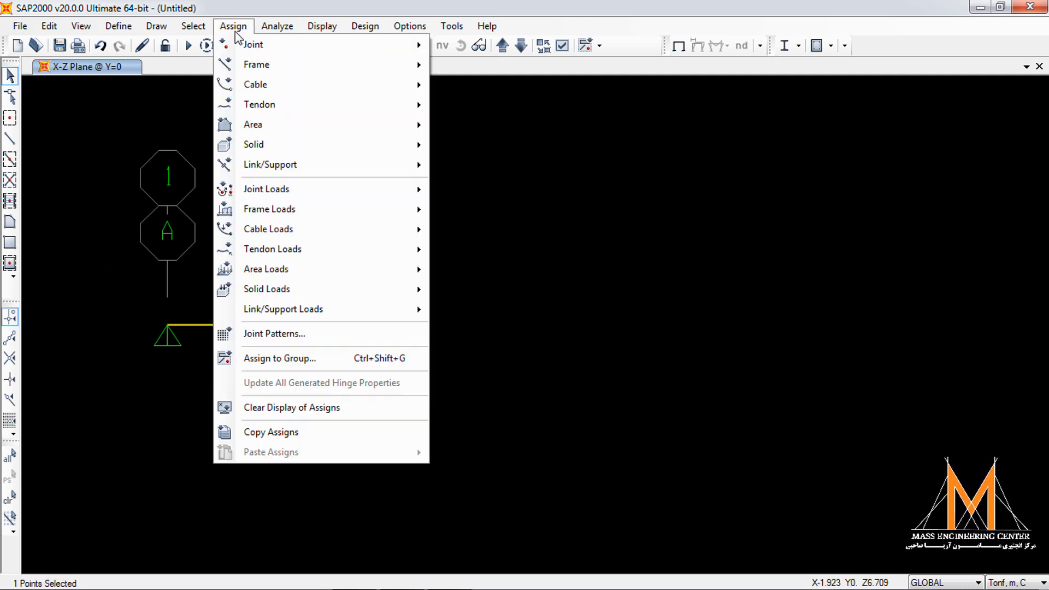
mouse_move(254, 48)
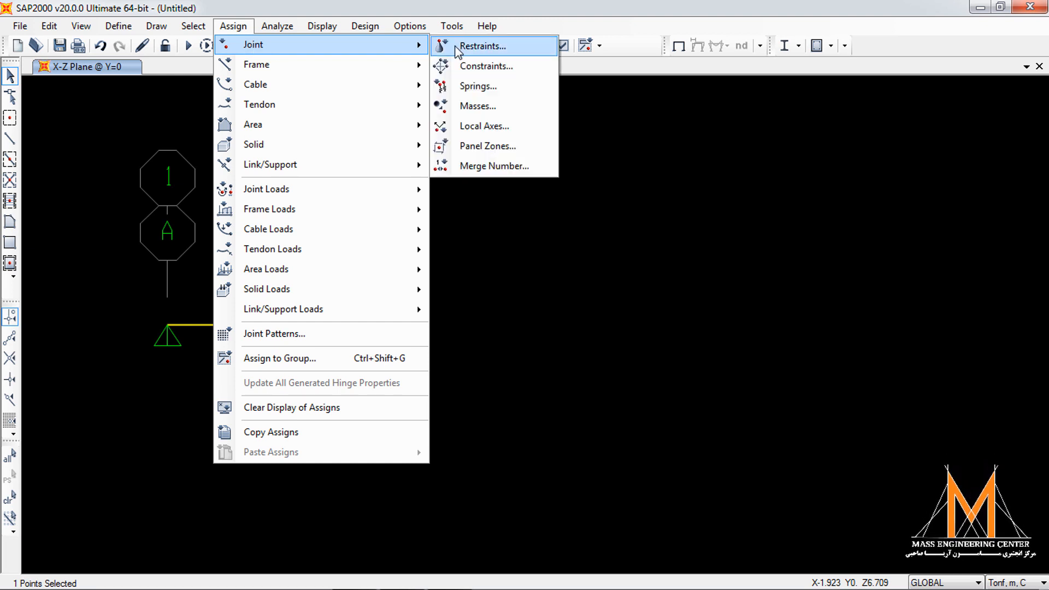
left_click(476, 46)
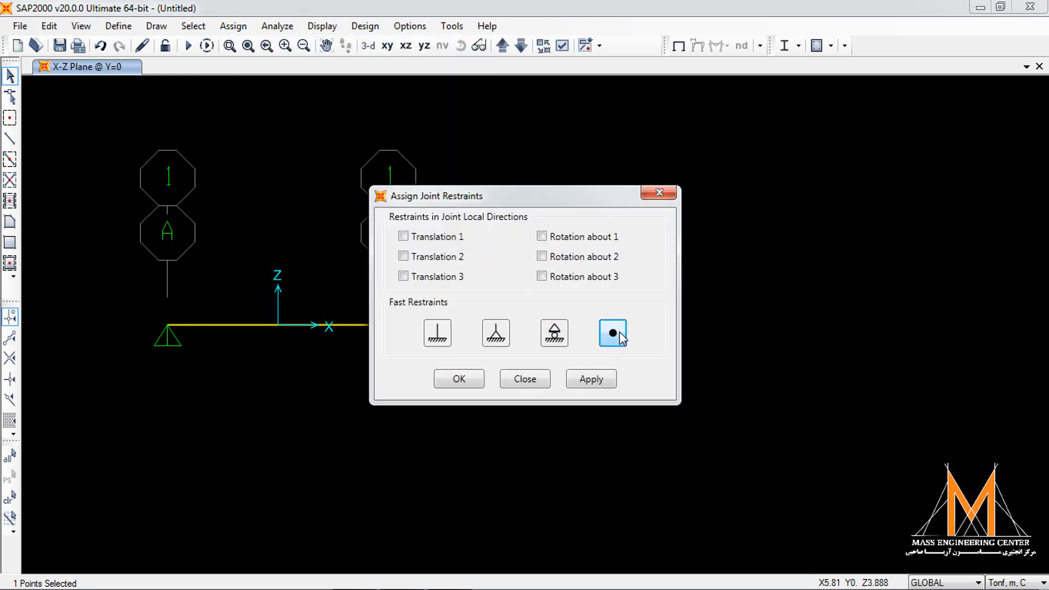
left_click(473, 379)
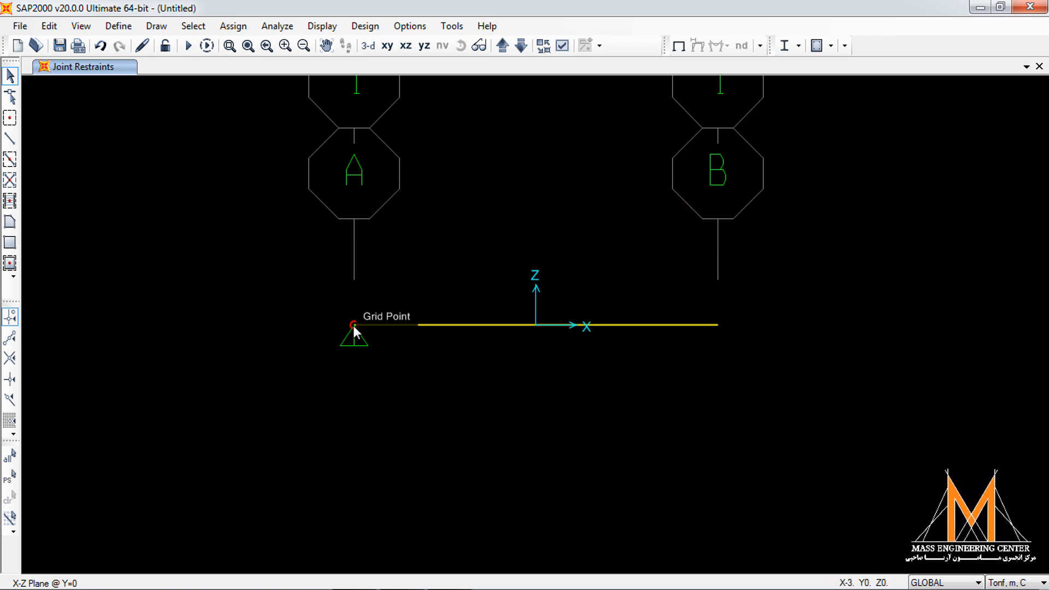
- Assign a fixed restraint, with all translations and rotations restrained, to the beam's joint at grid A
left_click(355, 326)
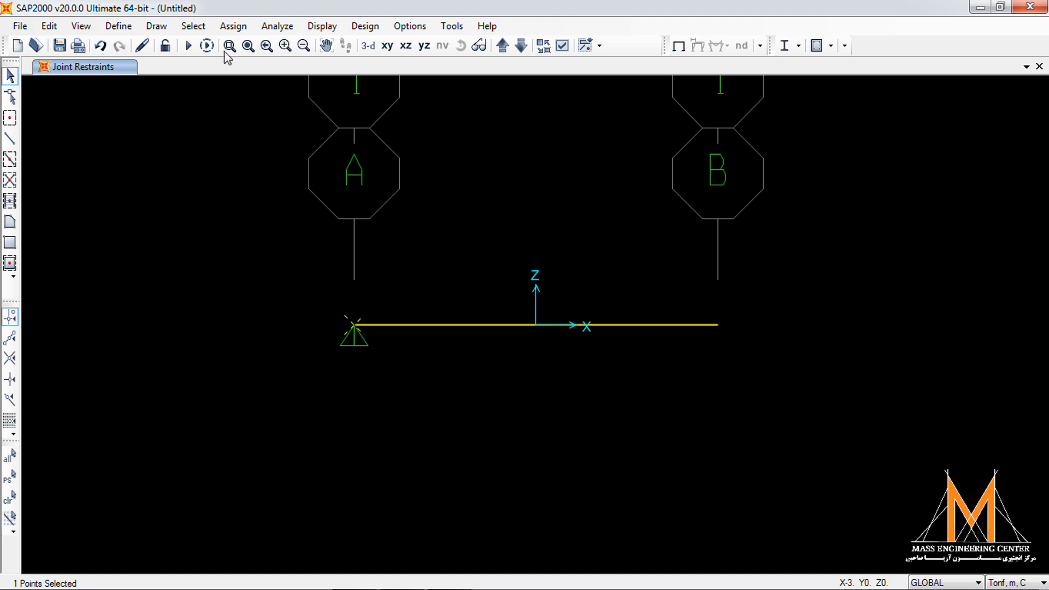
left_click(226, 27)
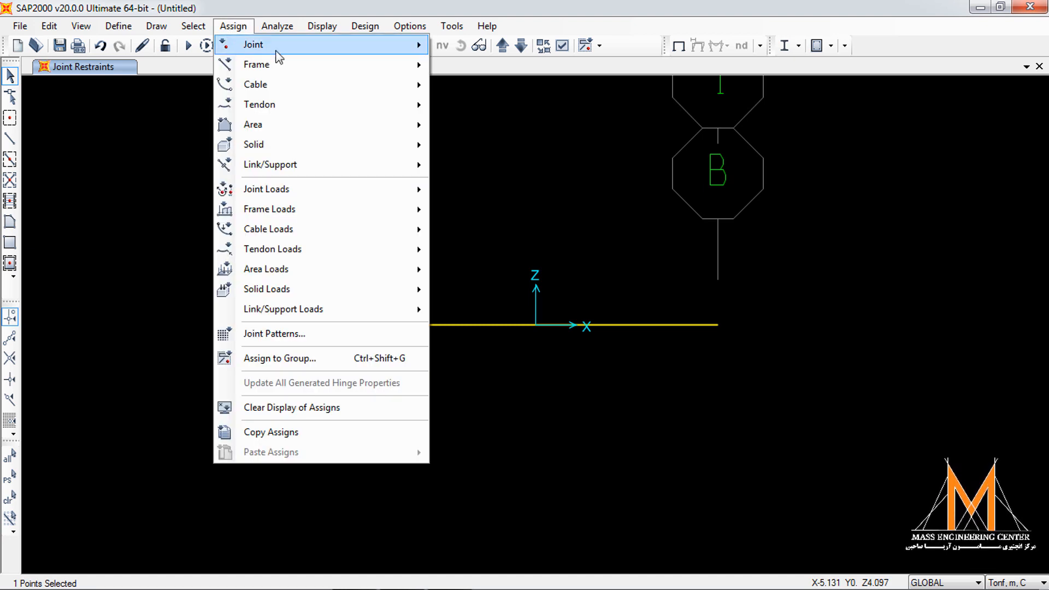
mouse_move(291, 53)
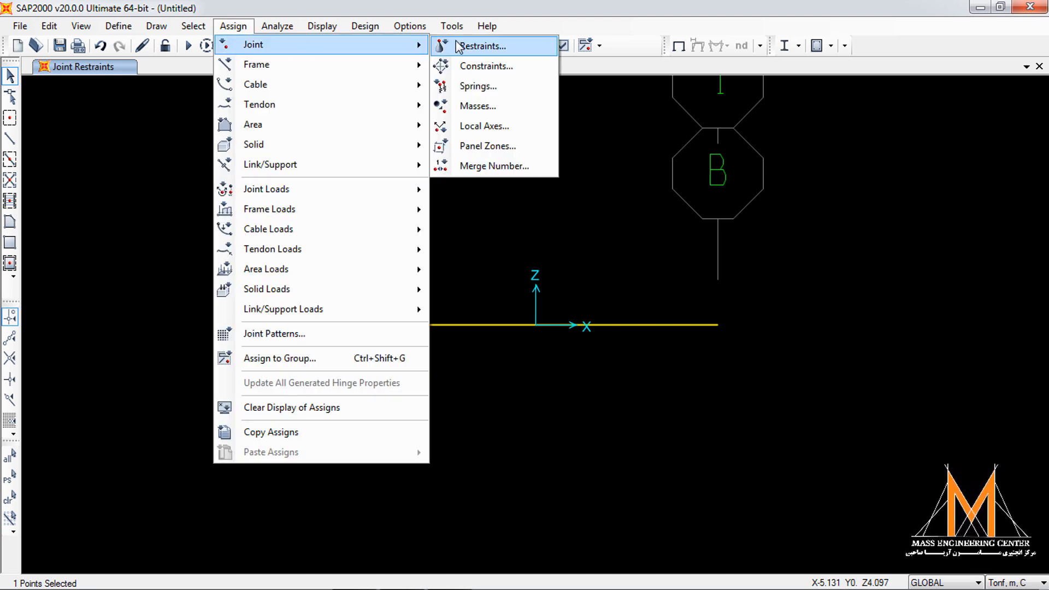
left_click(481, 46)
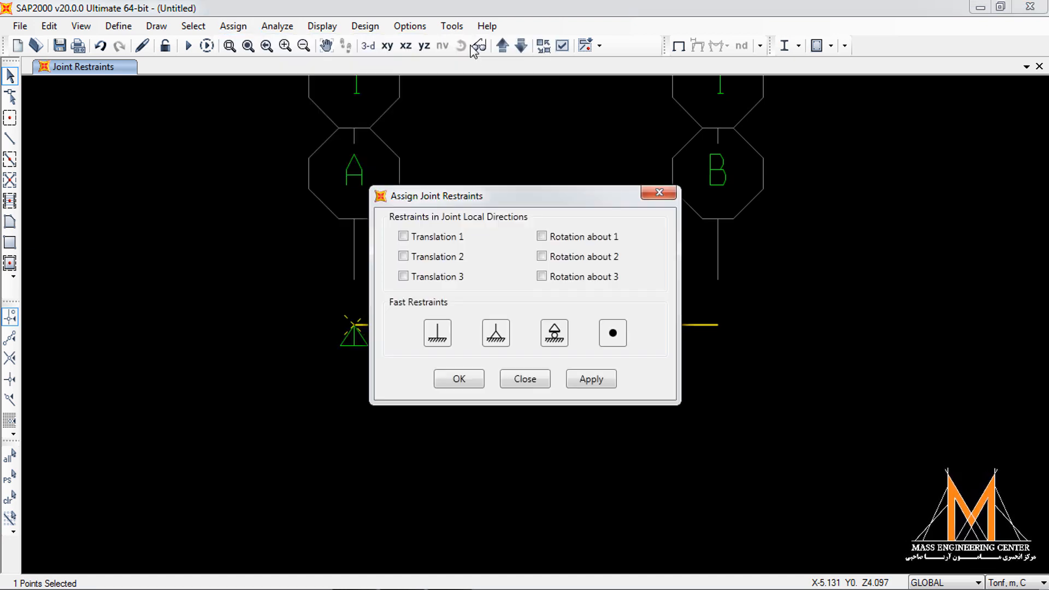
left_click(440, 333)
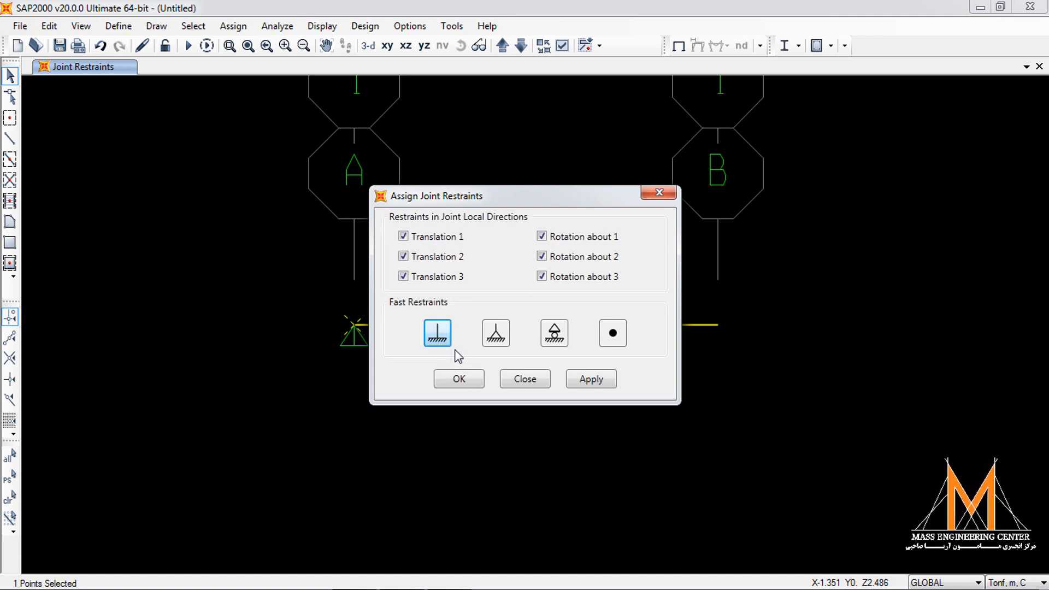
left_click(461, 379)
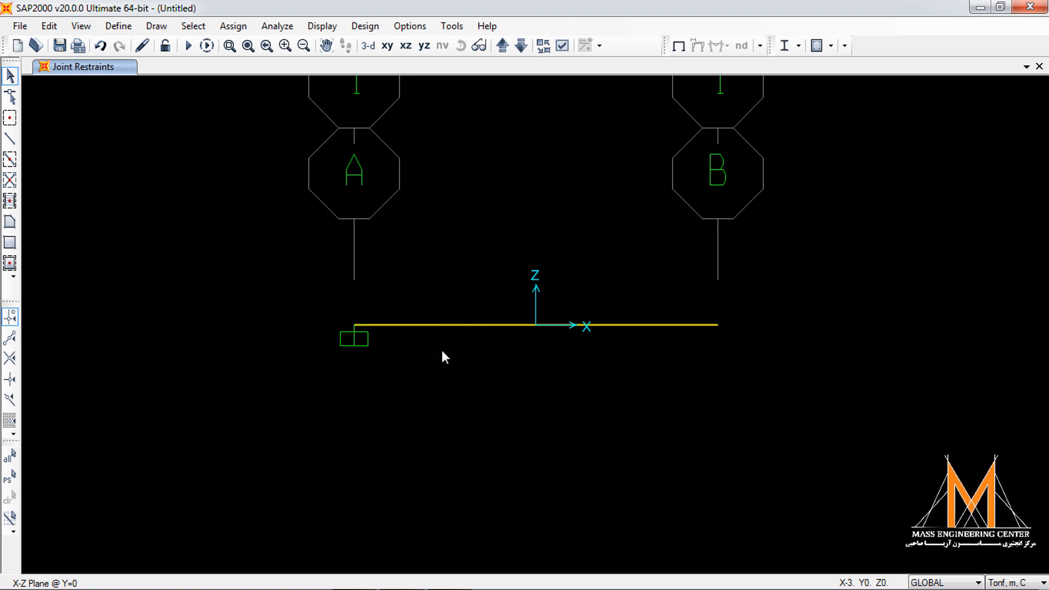
- Rotate the local axes of the fixed joint at grid A by 90 degrees about Y using standard local axes
left_click(356, 326)
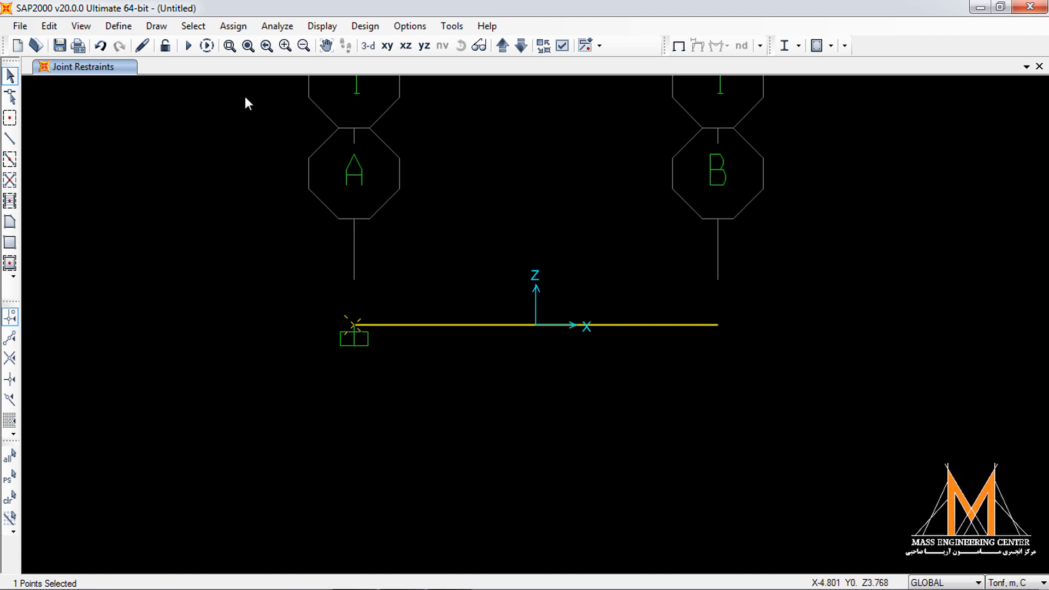
left_click(239, 26)
mouse_move(249, 43)
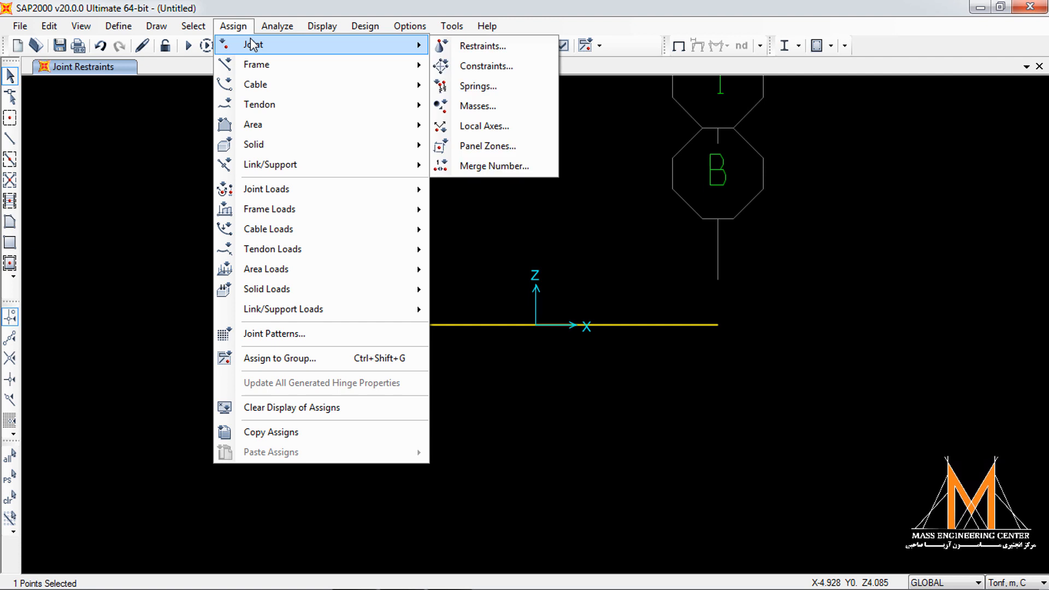
left_click(494, 135)
double_click(566, 245)
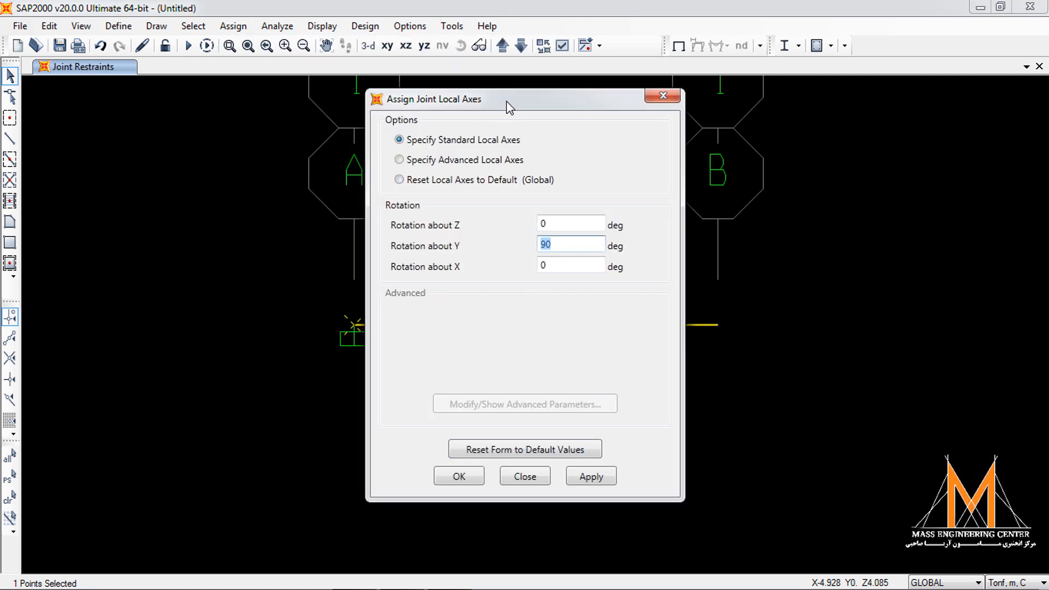
left_click_drag(507, 103, 794, 81)
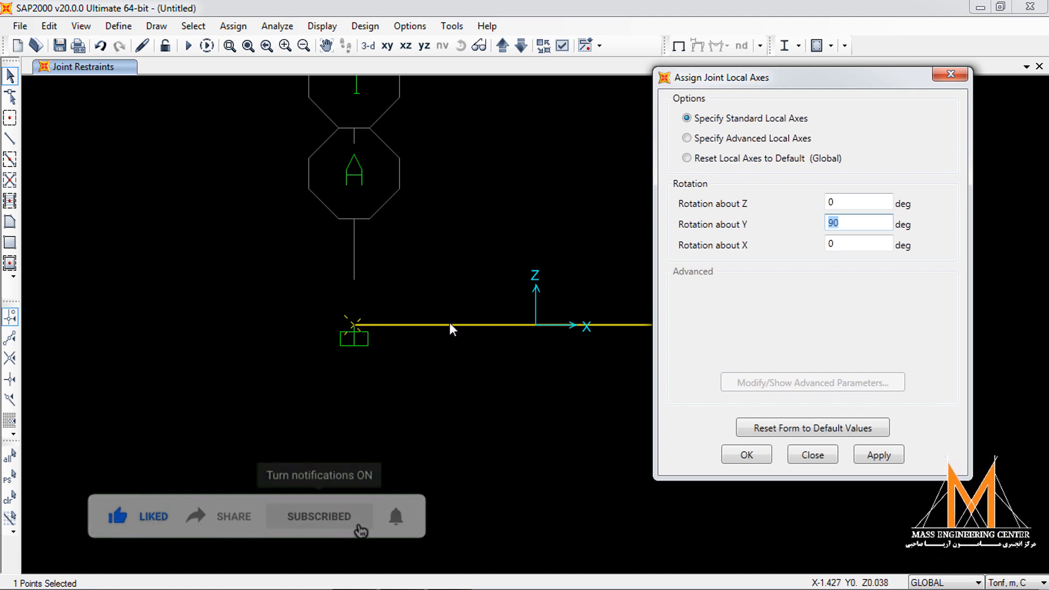
left_click(877, 455)
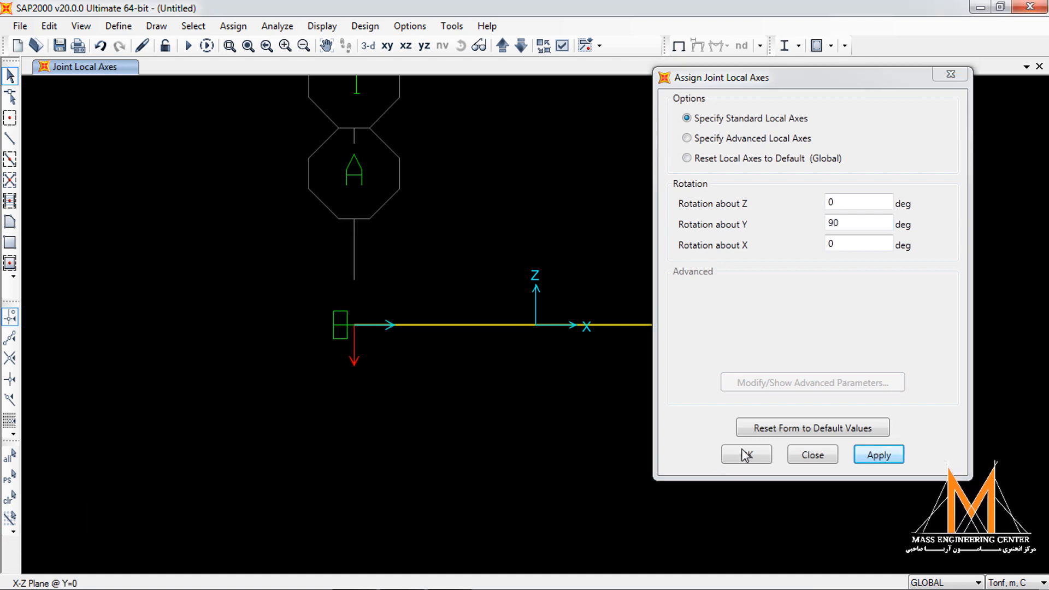
left_click(813, 455)
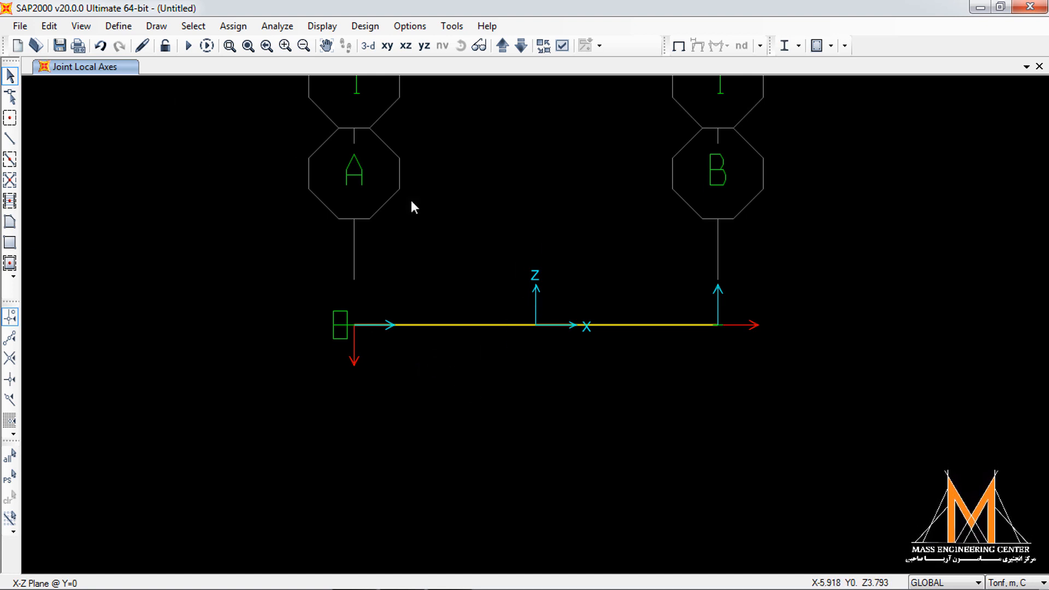
- Set the self weight multiplier of the DEAD load pattern to 0
left_click(118, 26)
left_click(175, 276)
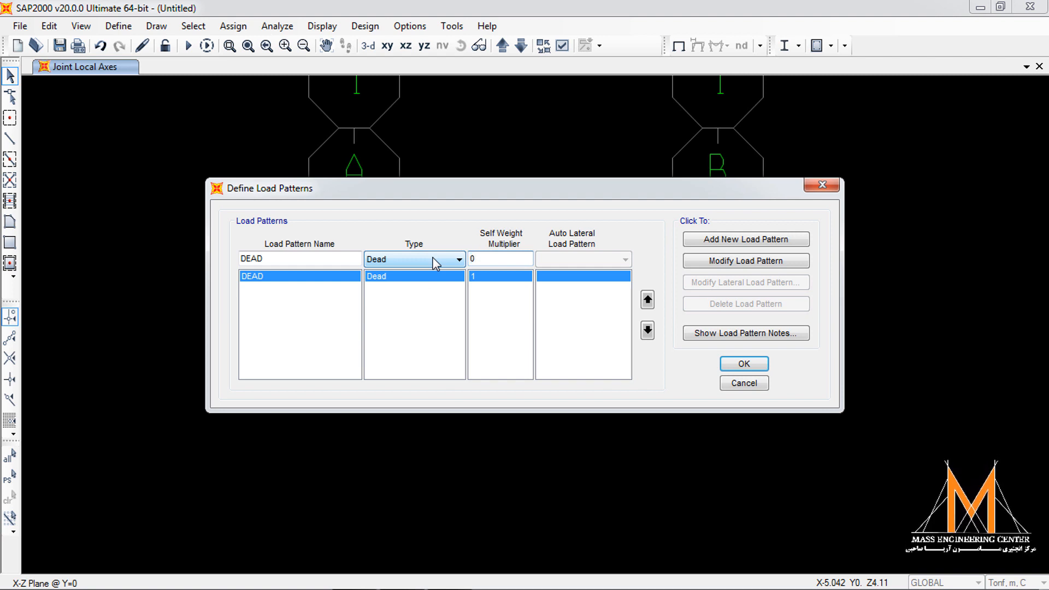
left_click(739, 265)
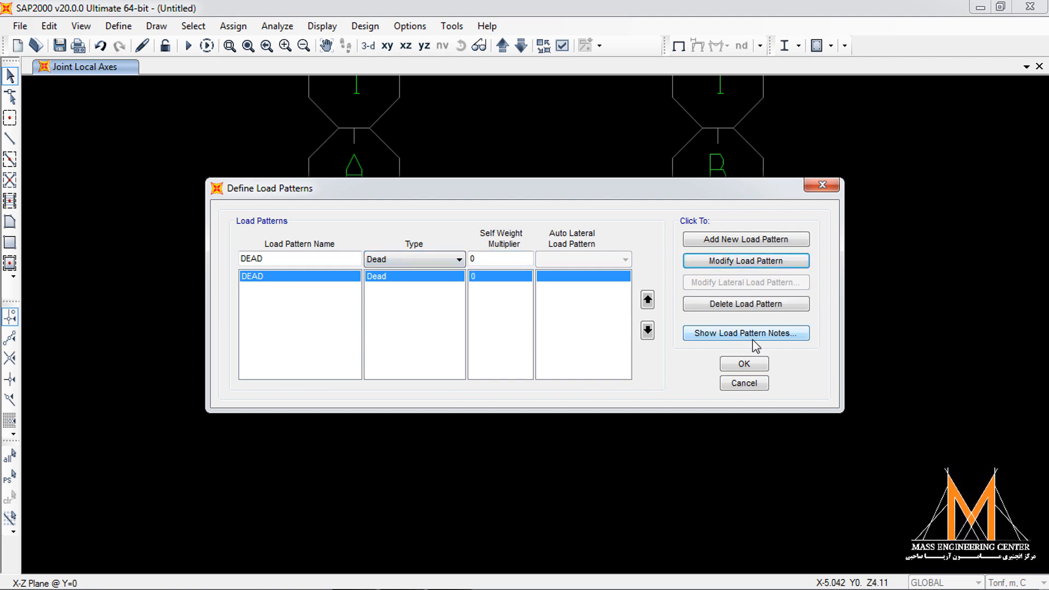
left_click(745, 363)
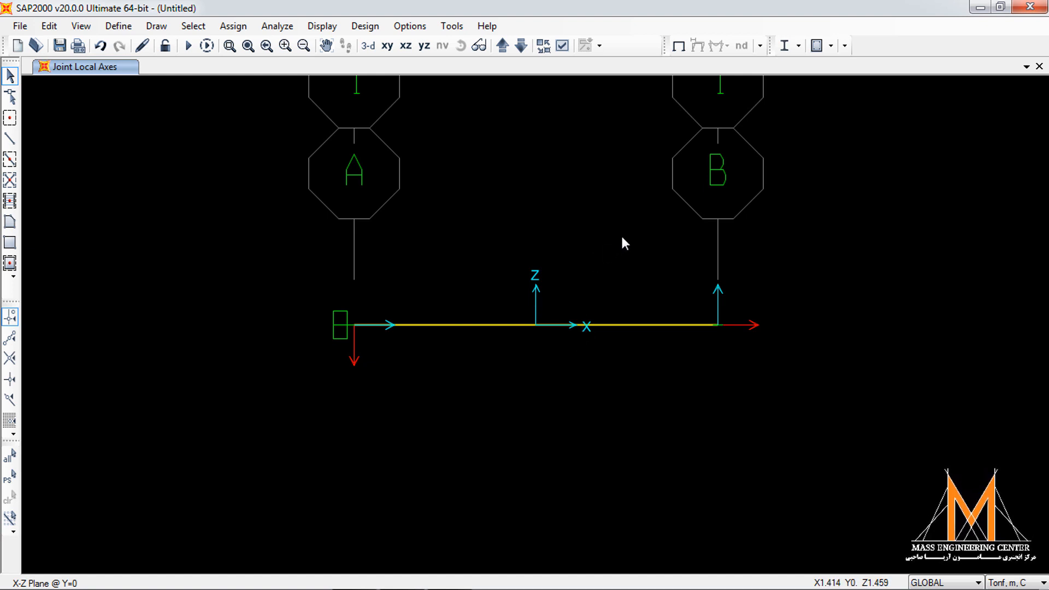
- Set up a frame point load on the beam for the DEAD pattern as a Moment in the GLOBAL Y direction
left_click_drag(633, 203, 450, 384)
left_click(250, 26)
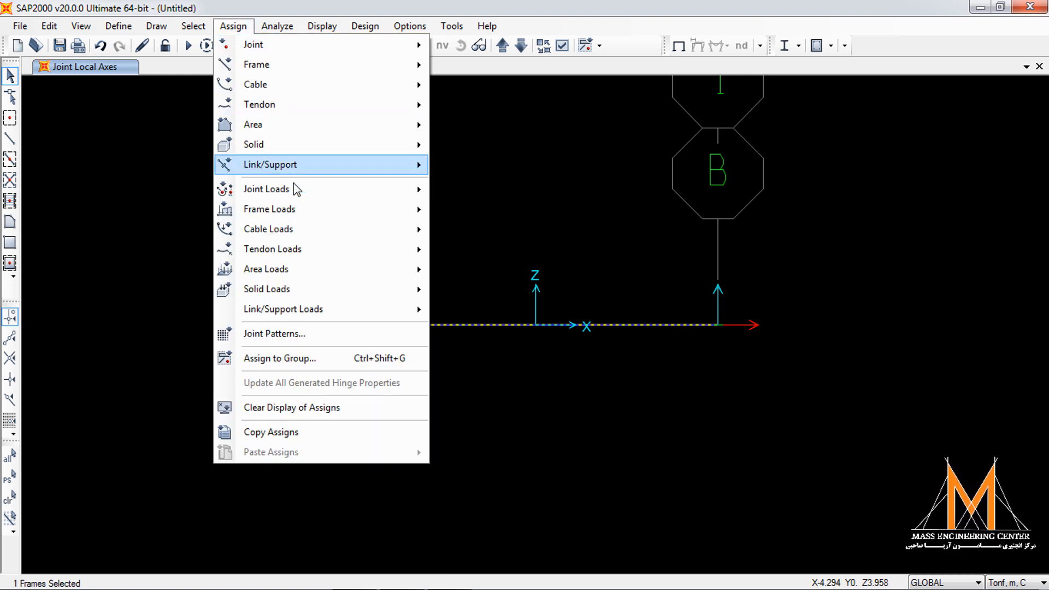
mouse_move(303, 208)
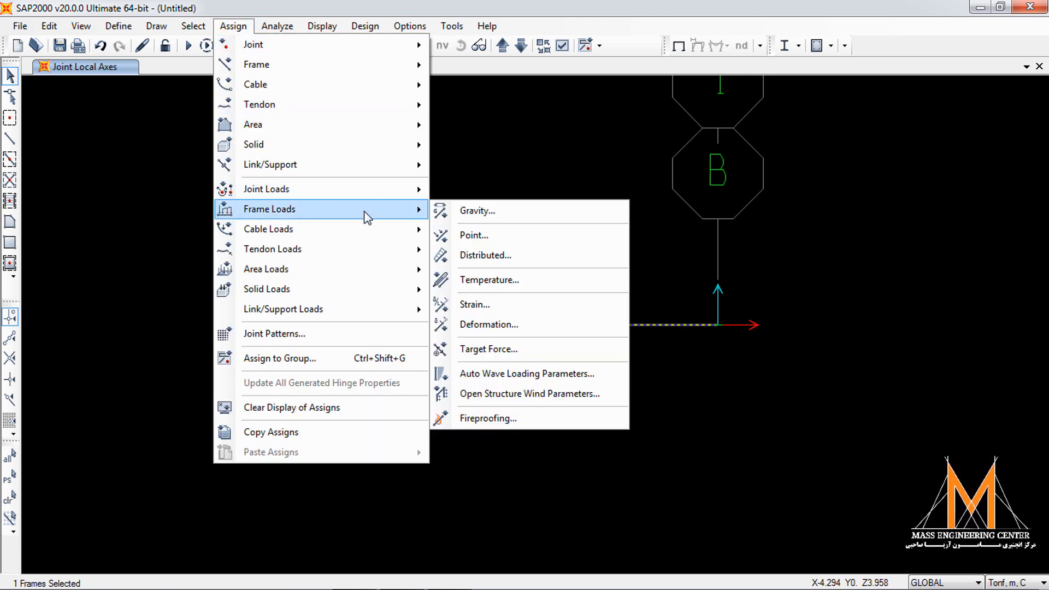
left_click(473, 237)
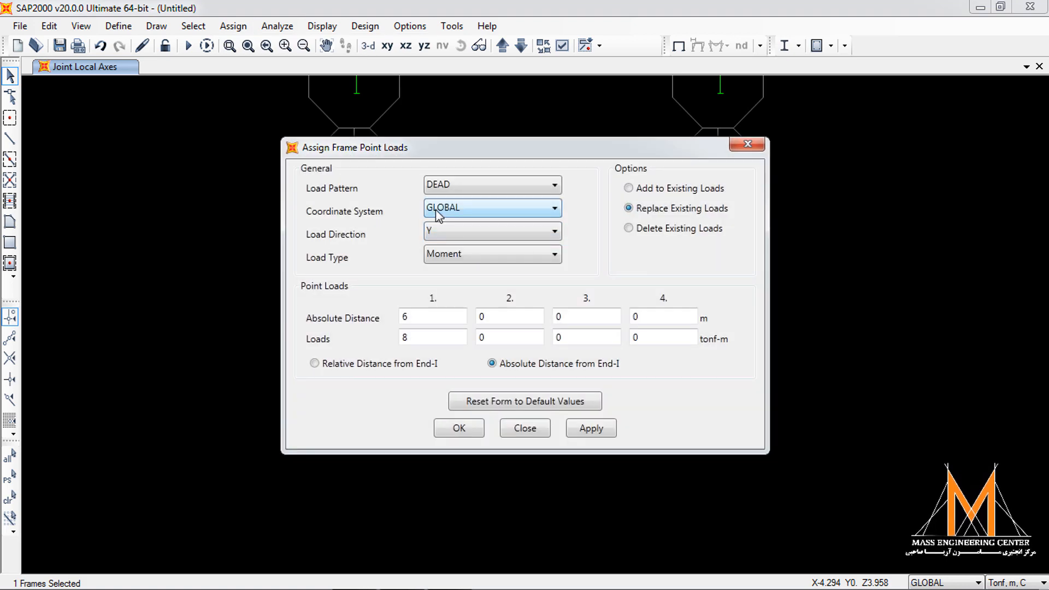
left_click_drag(415, 147, 154, 139)
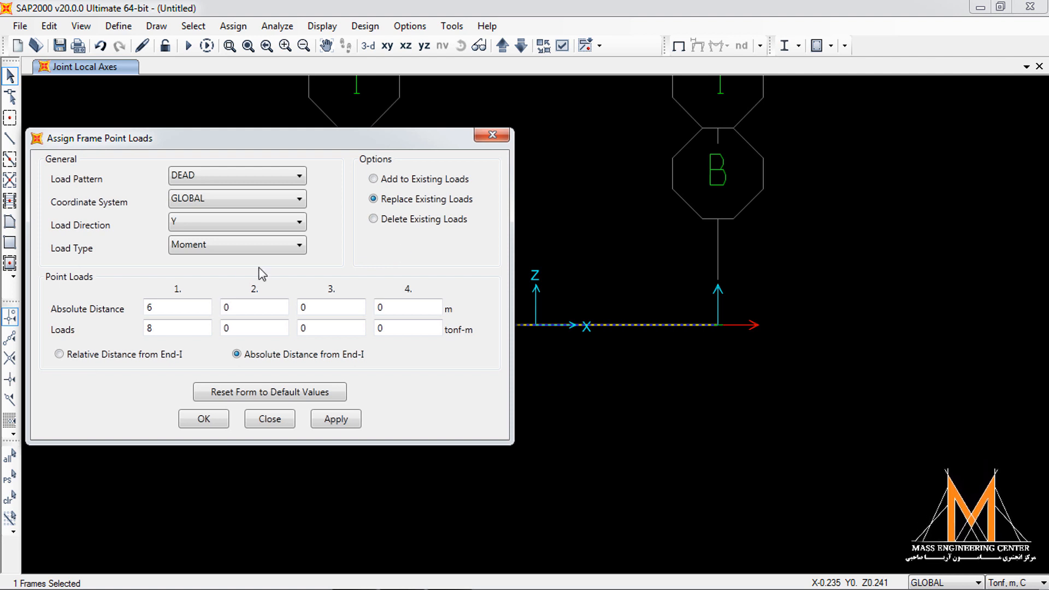
left_click(192, 220)
left_click(185, 250)
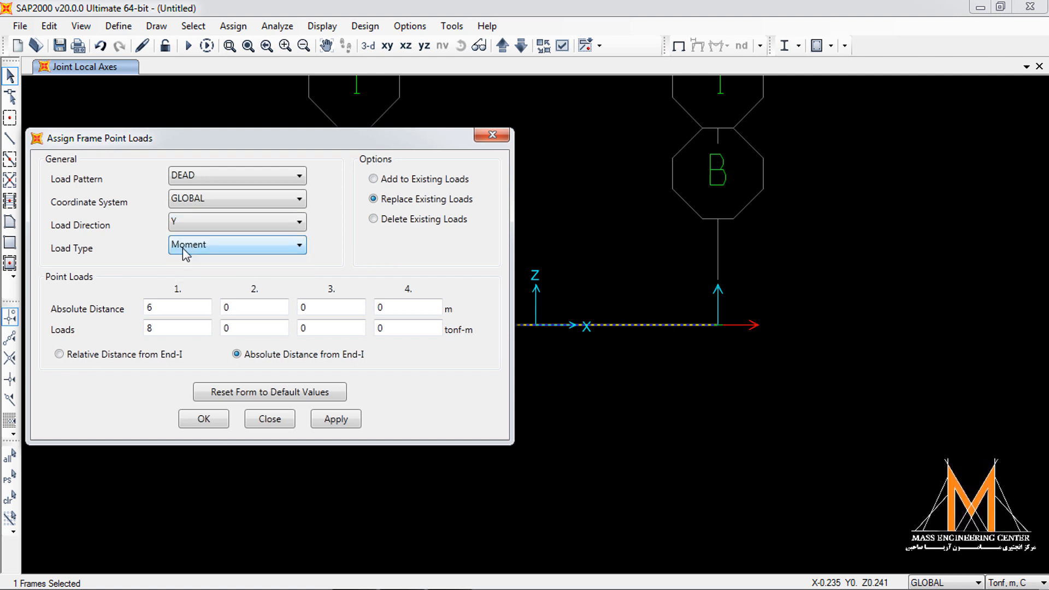
left_click(195, 246)
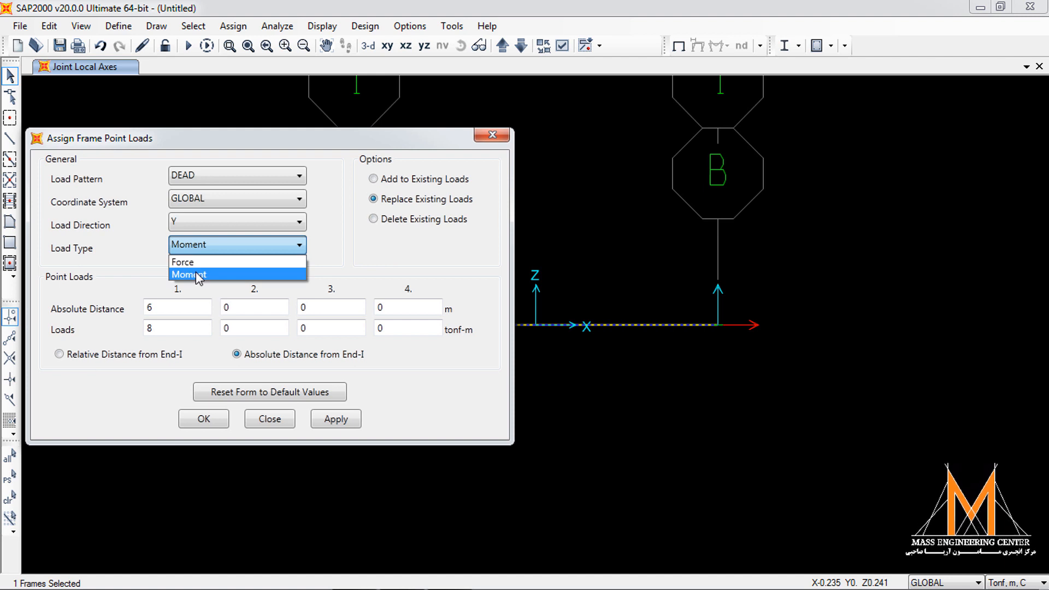
left_click(196, 271)
- Assign the point moment as 5 tonf-m at an absolute distance of 6 m from End-I
left_click_drag(169, 308, 127, 315)
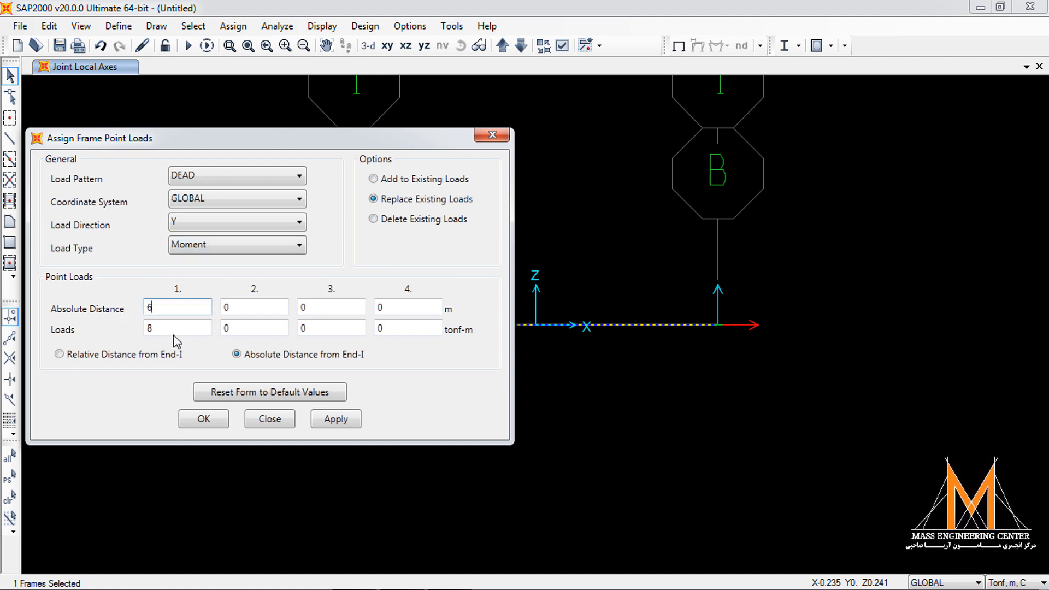
left_click_drag(167, 328, 106, 340)
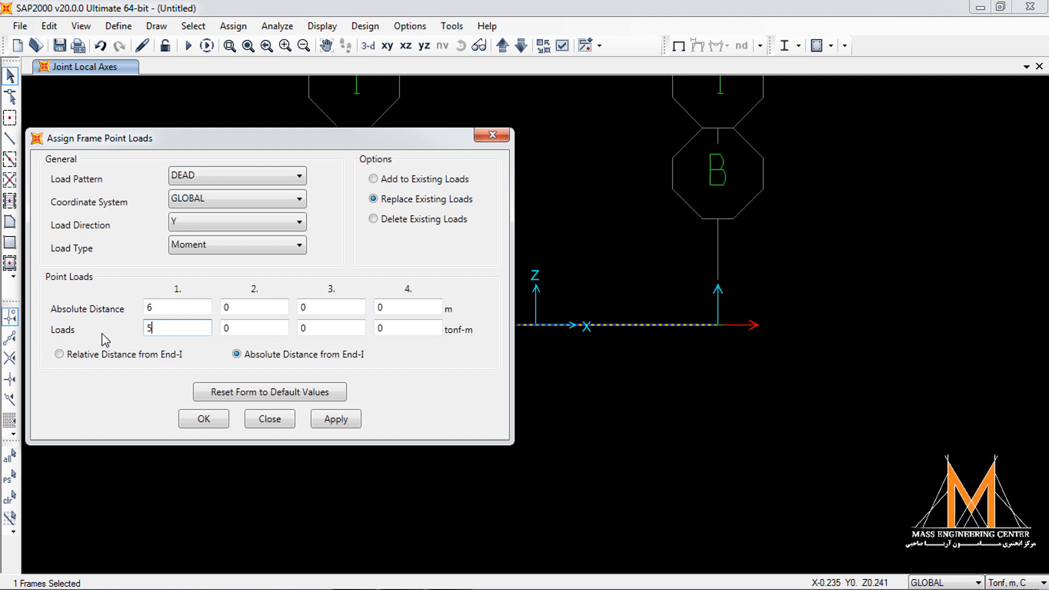
left_click(336, 420)
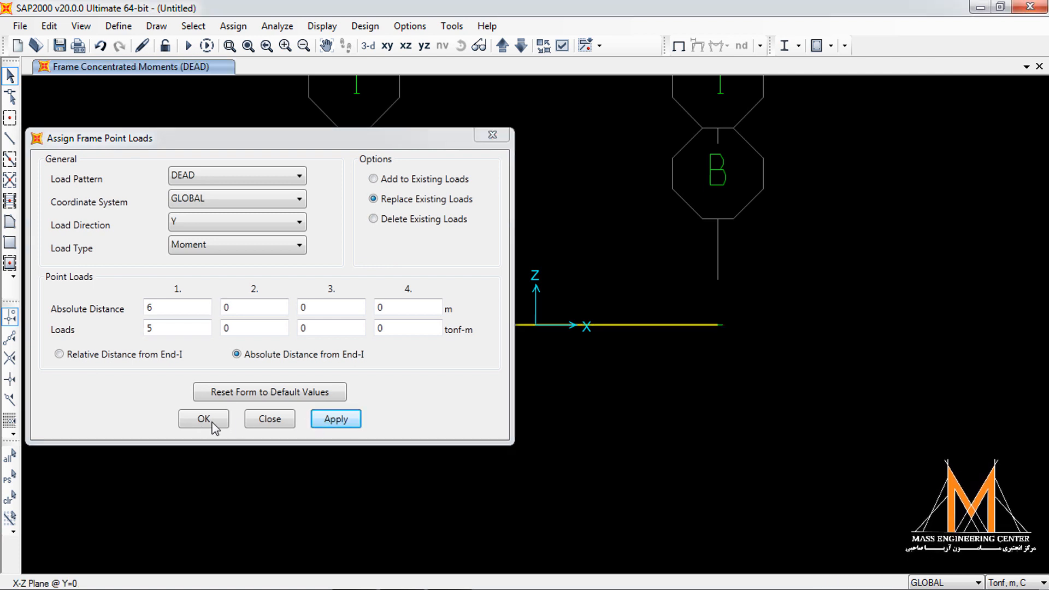
left_click(202, 420)
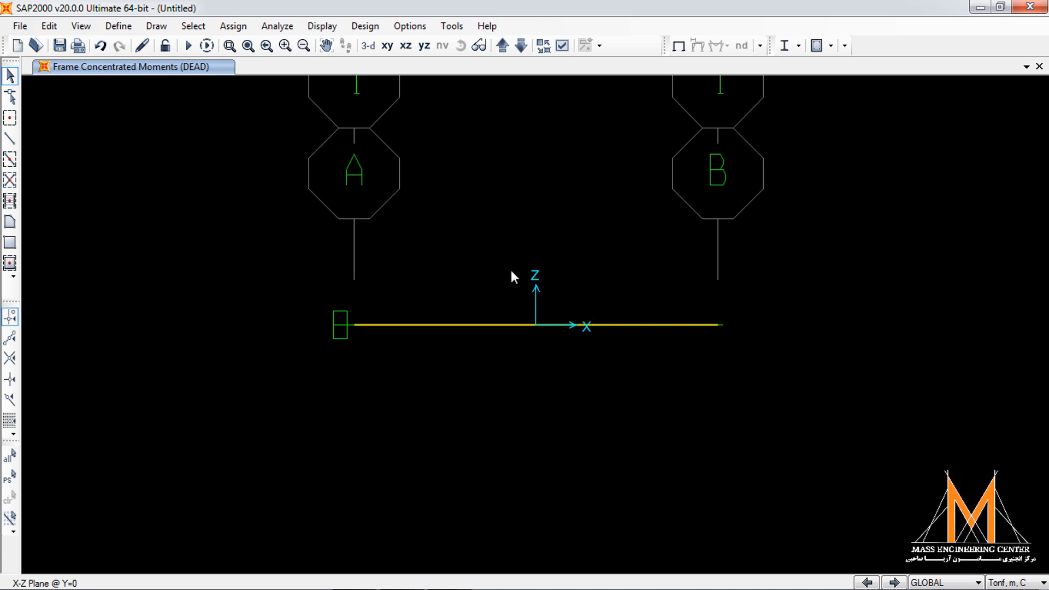
- Set the analysis options to the Plane Frame degrees of freedom for the XZ plane
left_click(368, 47)
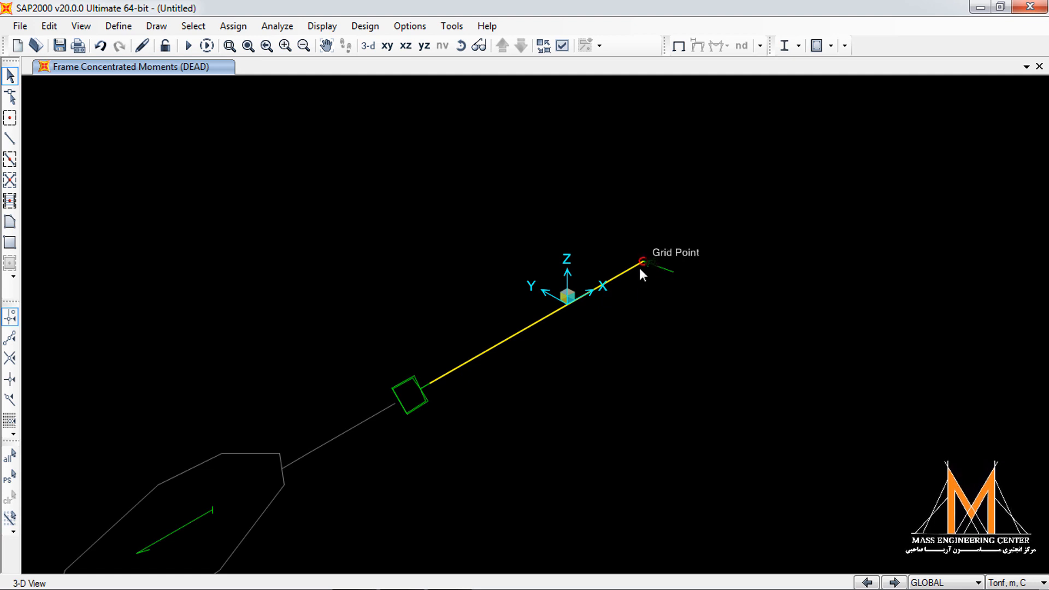
left_click(406, 47)
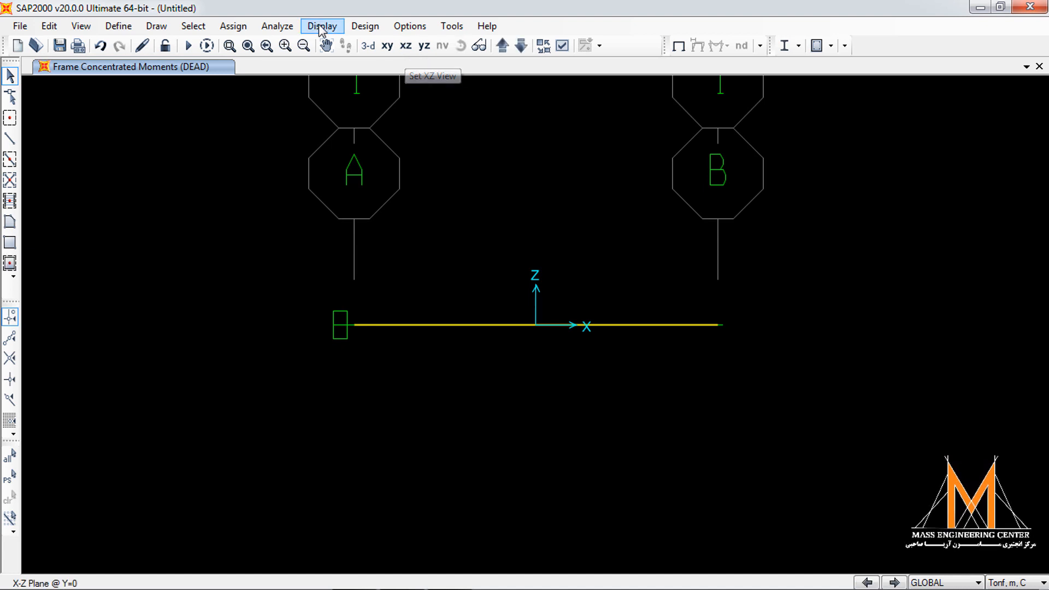
left_click(277, 27)
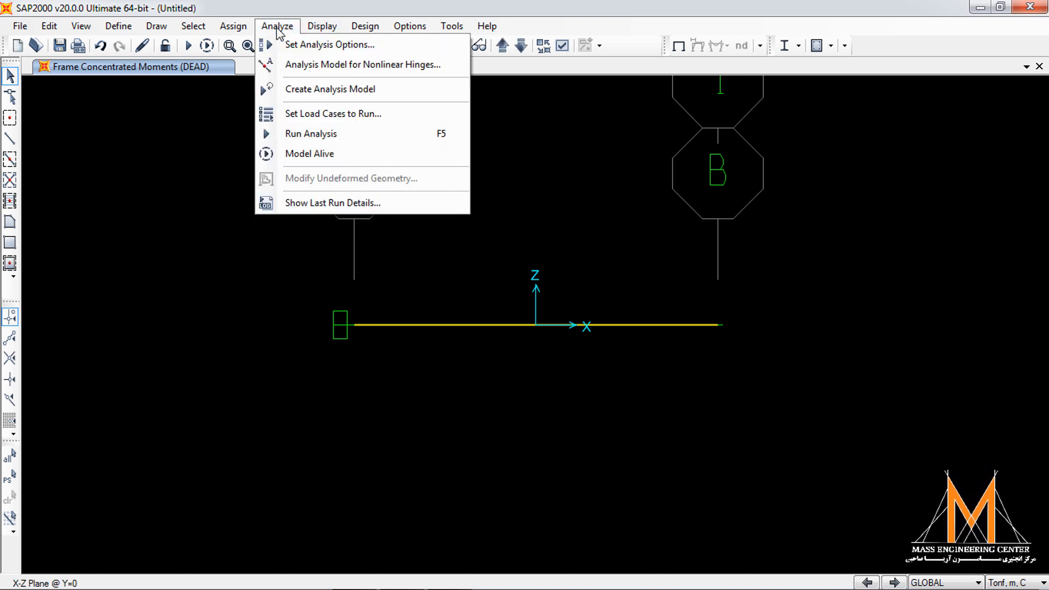
left_click(296, 46)
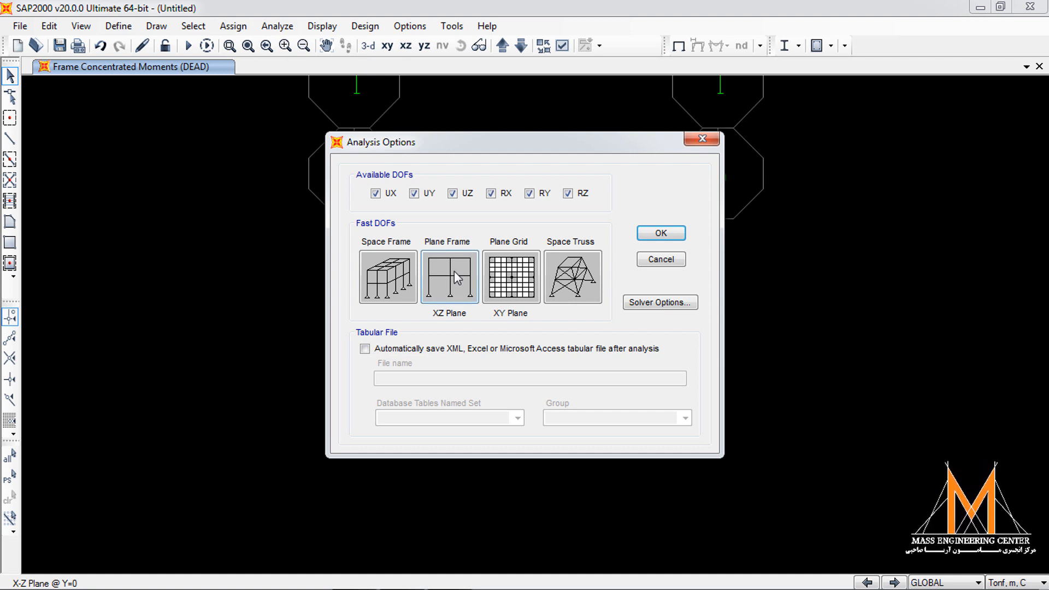
left_click(663, 235)
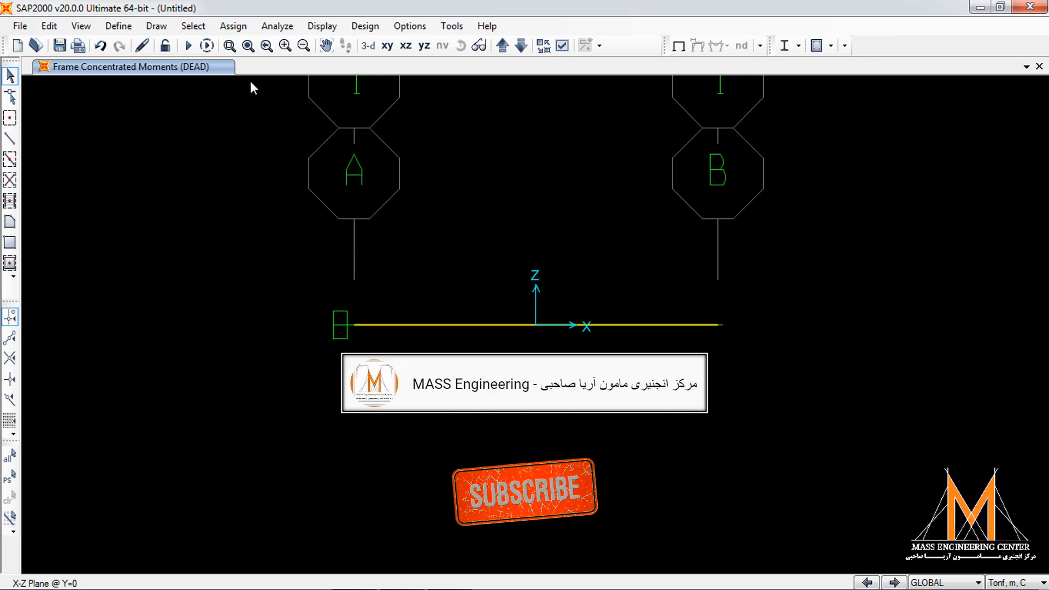
- Start the analysis run for the DEAD and MODAL load cases
left_click(277, 25)
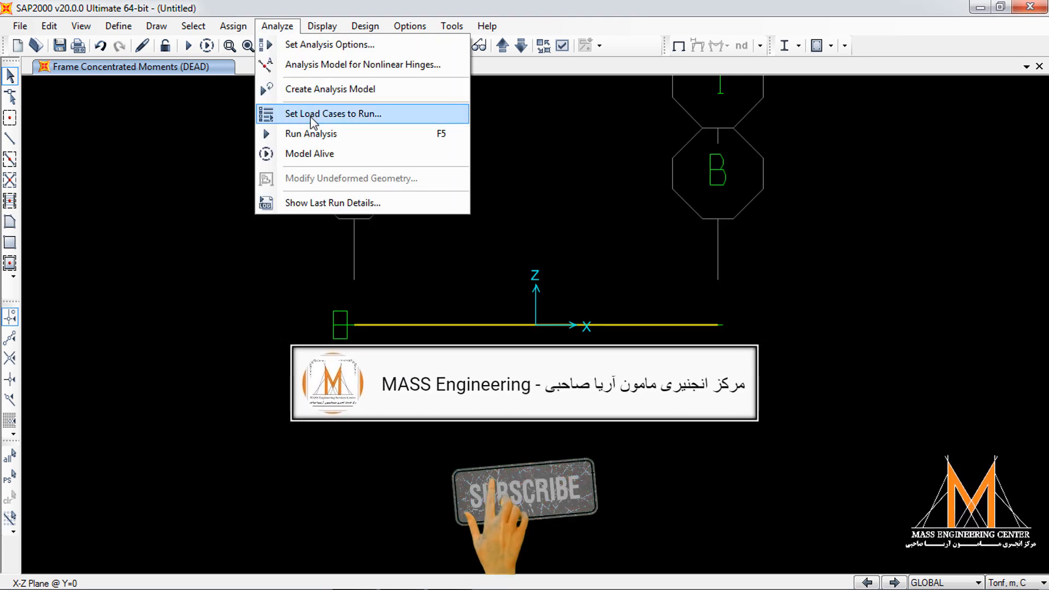
left_click(313, 135)
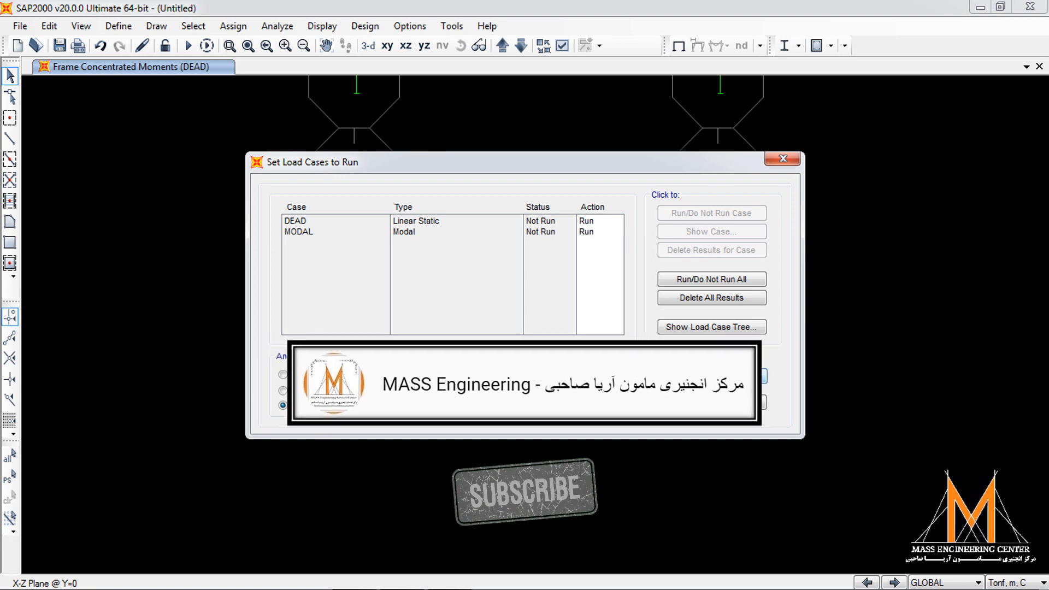
left_click(721, 372)
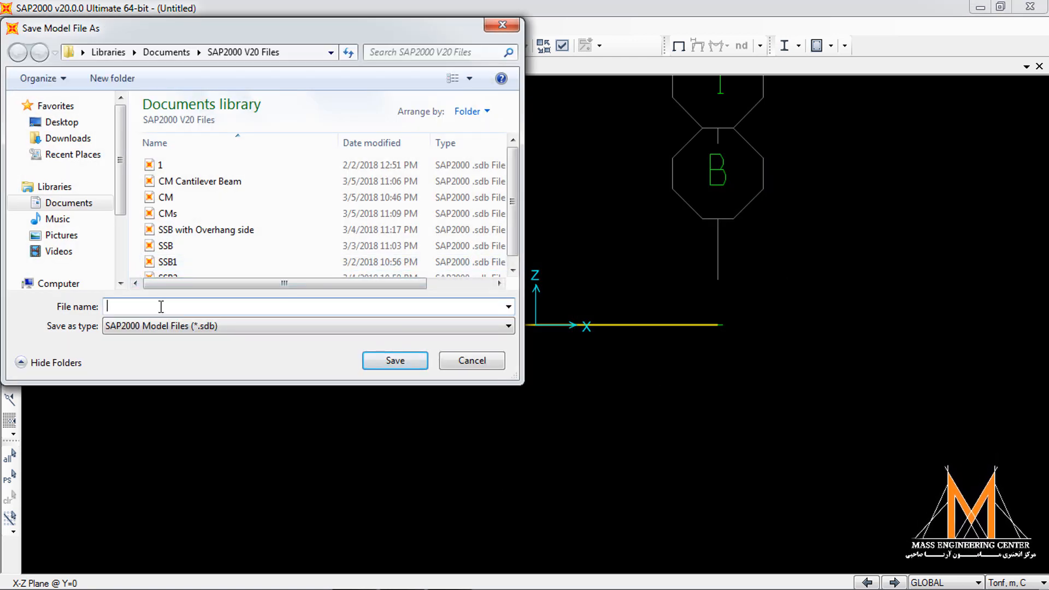
- Save the model as "CM on cantilever Beam" in the SAP2000 V20 Files folder so the analysis can run
type("CM on")
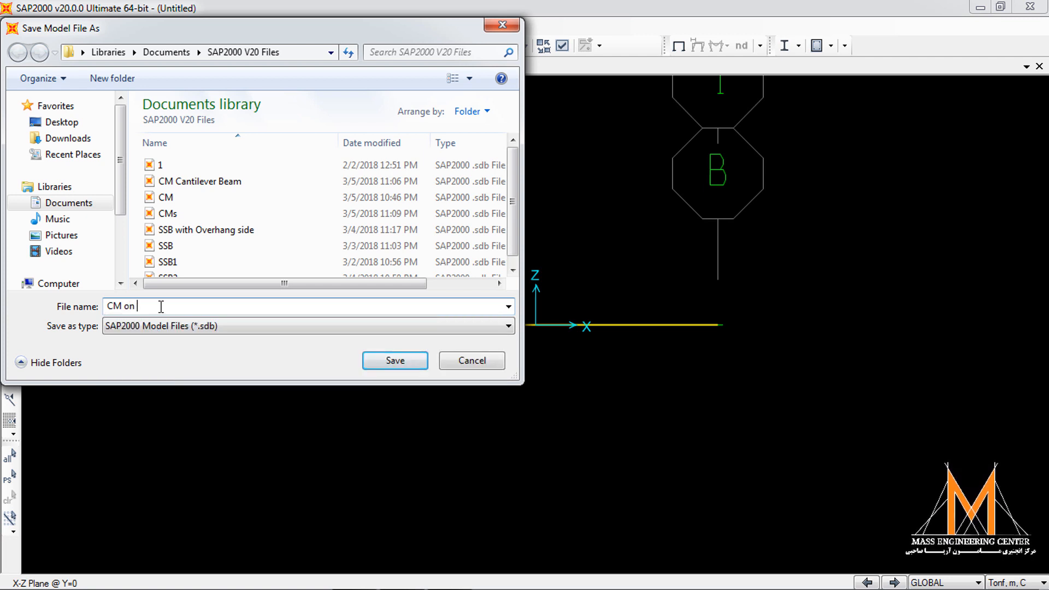
type("er")
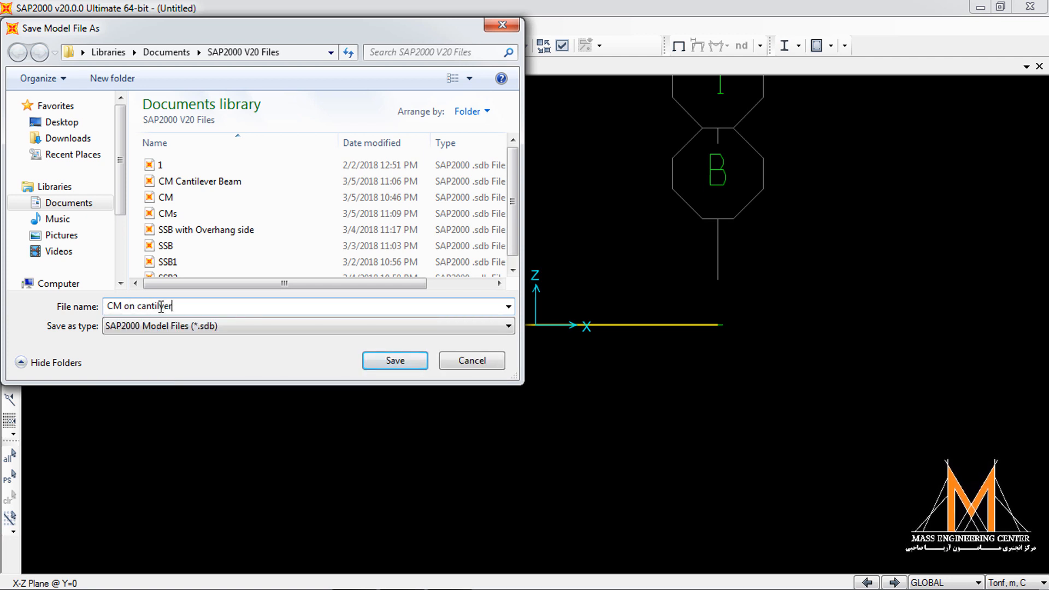
key("BackSpace")
key("BackSpace")
key("BackSpace")
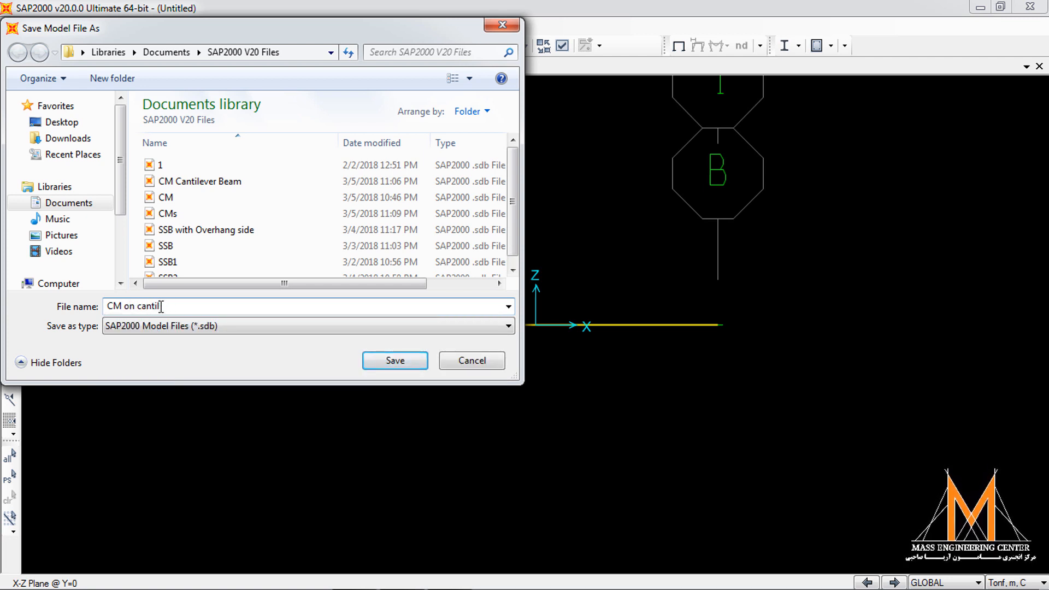
type("ever ")
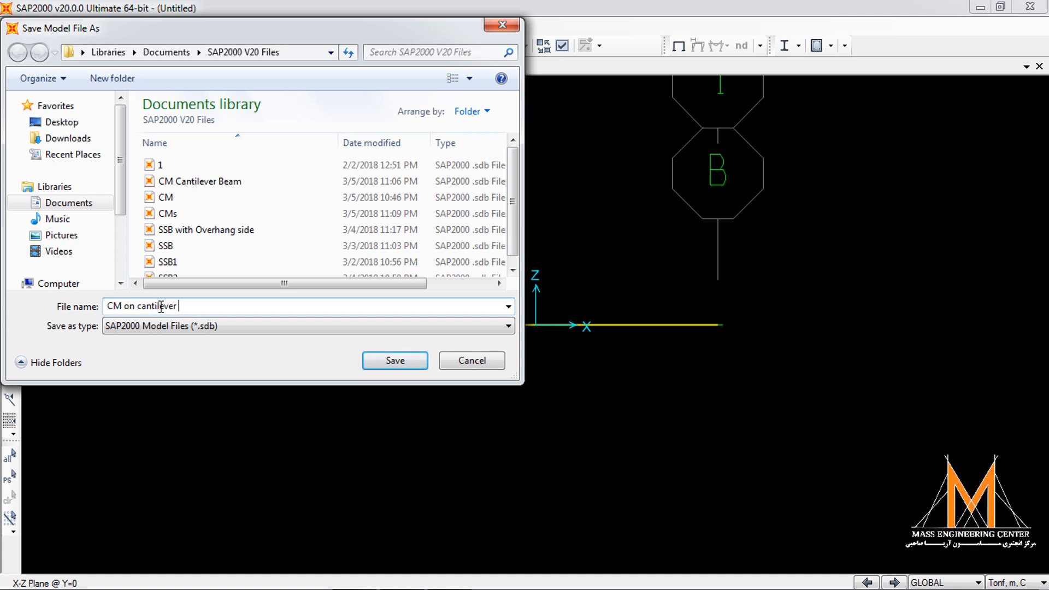
type("Beam")
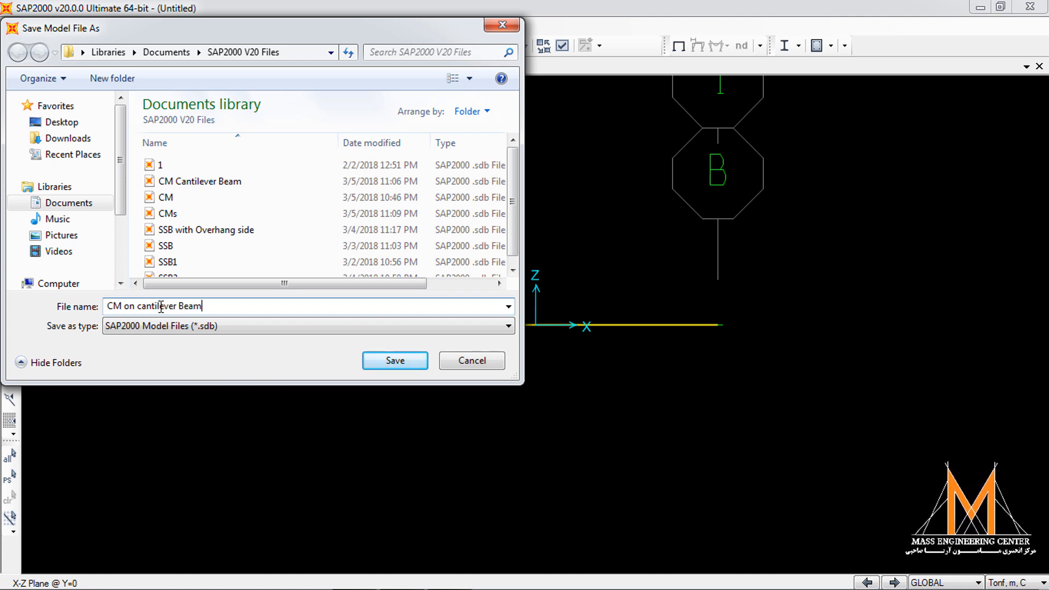
left_click(391, 363)
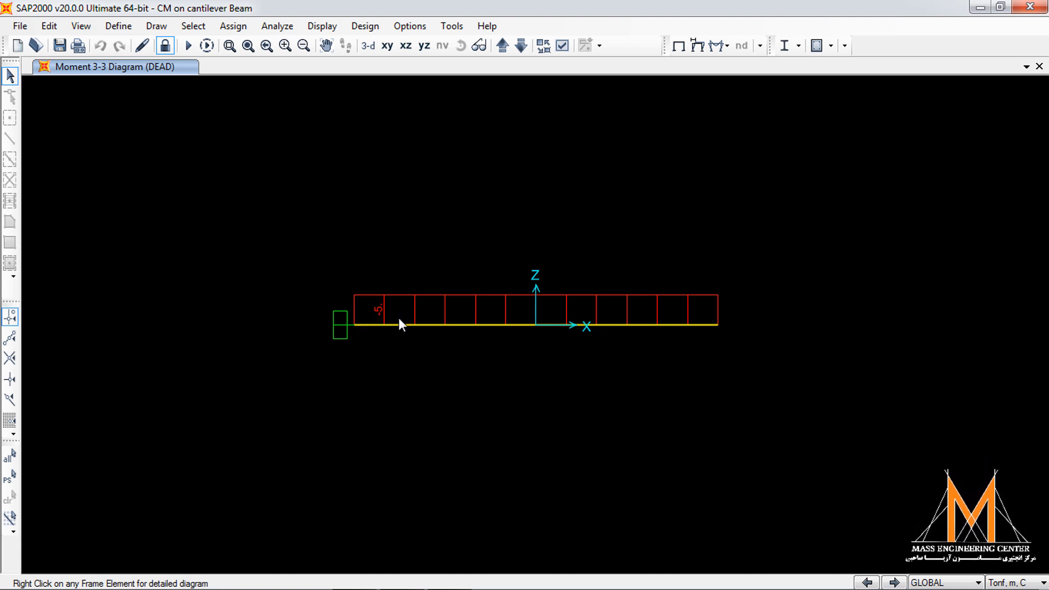
- Display the joint reactions as arrows for the MODAL case, mode number 1
left_click(718, 46)
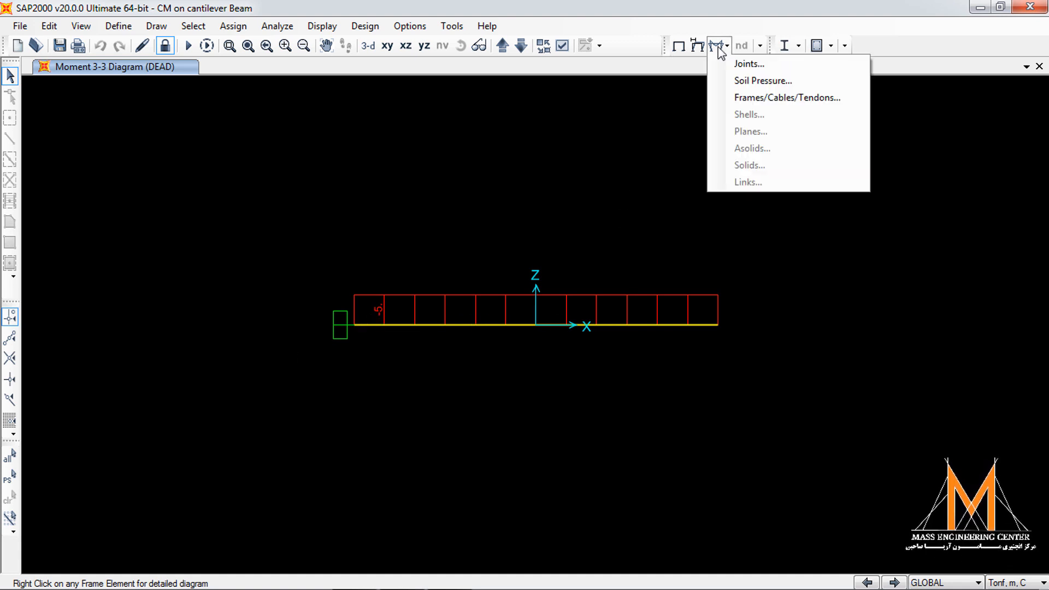
left_click(741, 65)
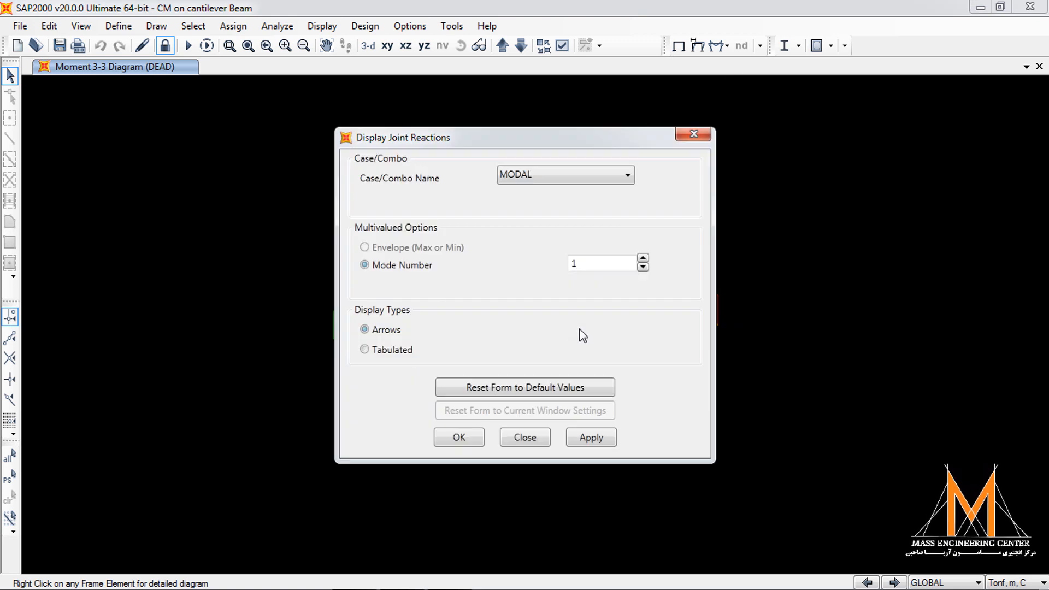
left_click(470, 434)
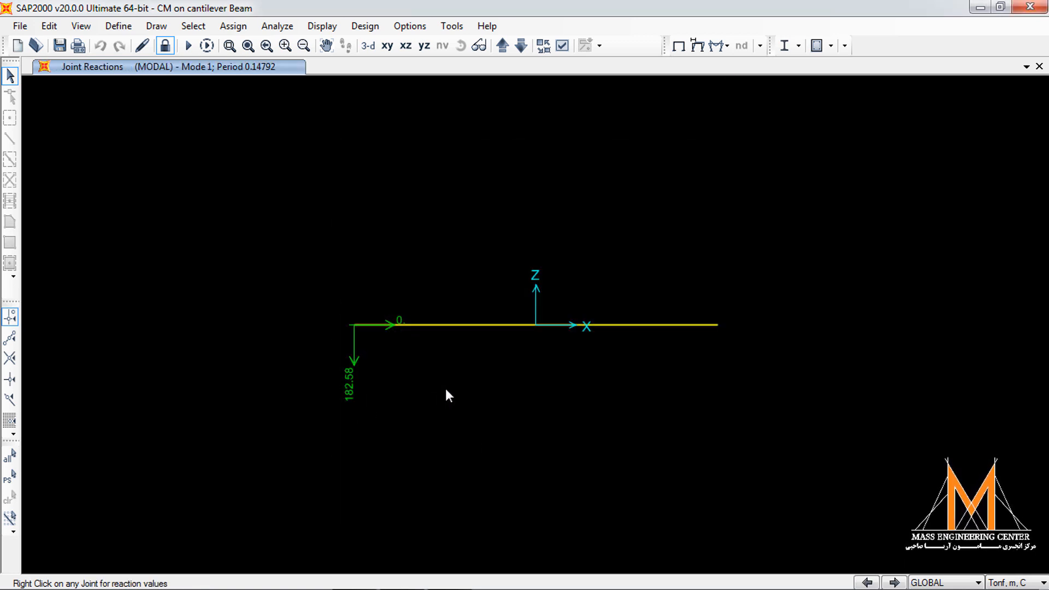
- Display the beam's Shear 2-2 diagram for the DEAD case with values shown and a user-defined scale of -0.5
left_click(719, 46)
left_click(758, 99)
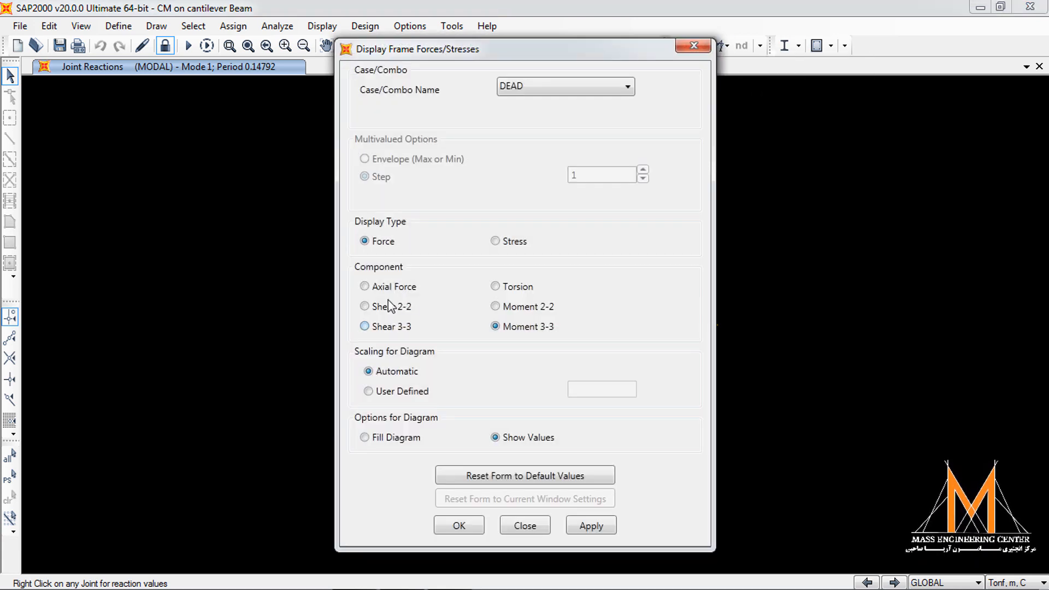
left_click(392, 306)
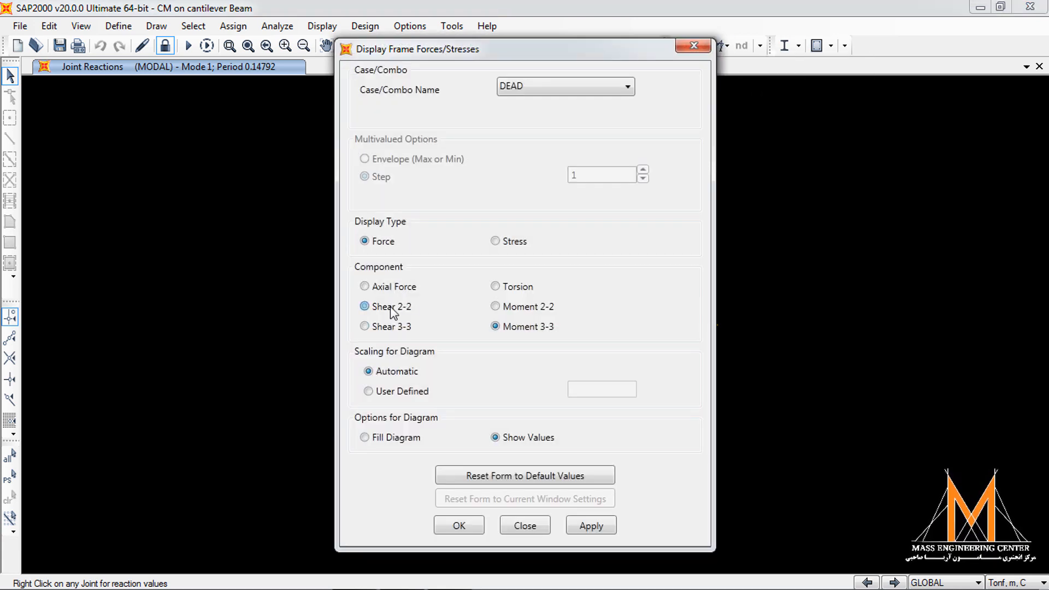
left_click(403, 392)
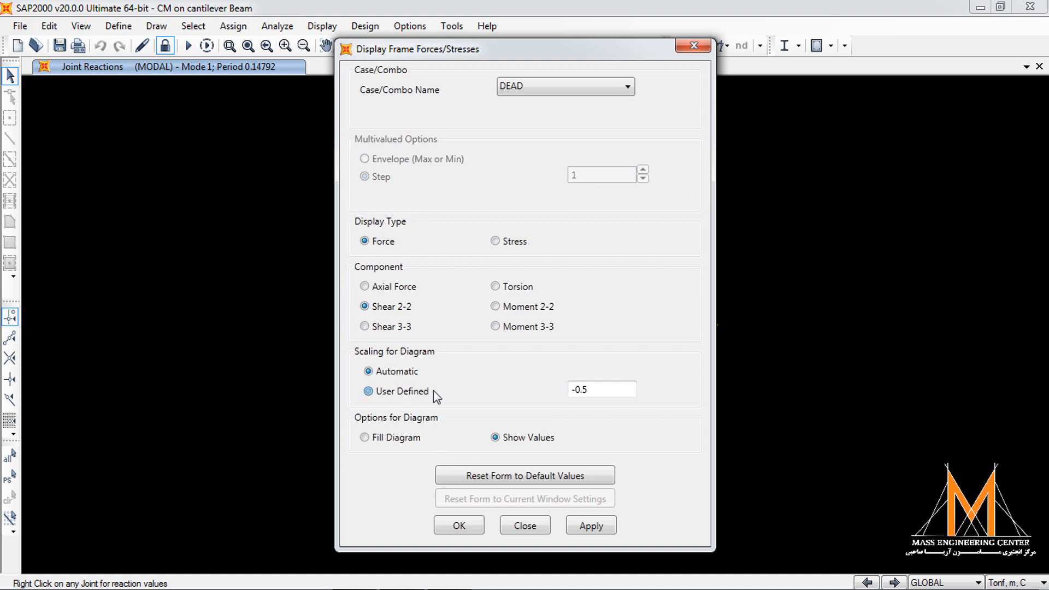
left_click(575, 389)
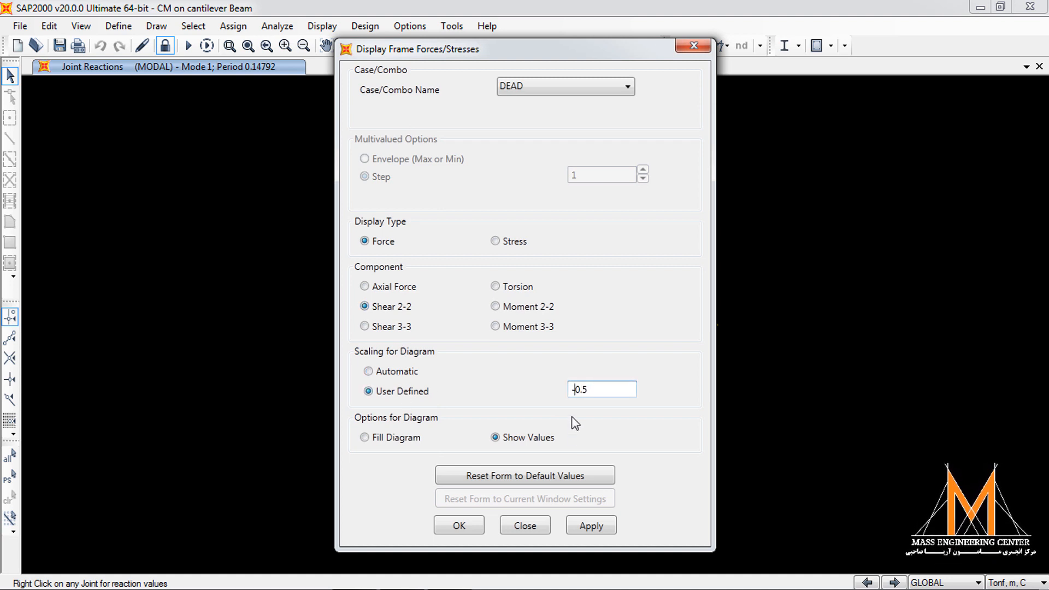
type("-")
left_click_drag(589, 388, 554, 391)
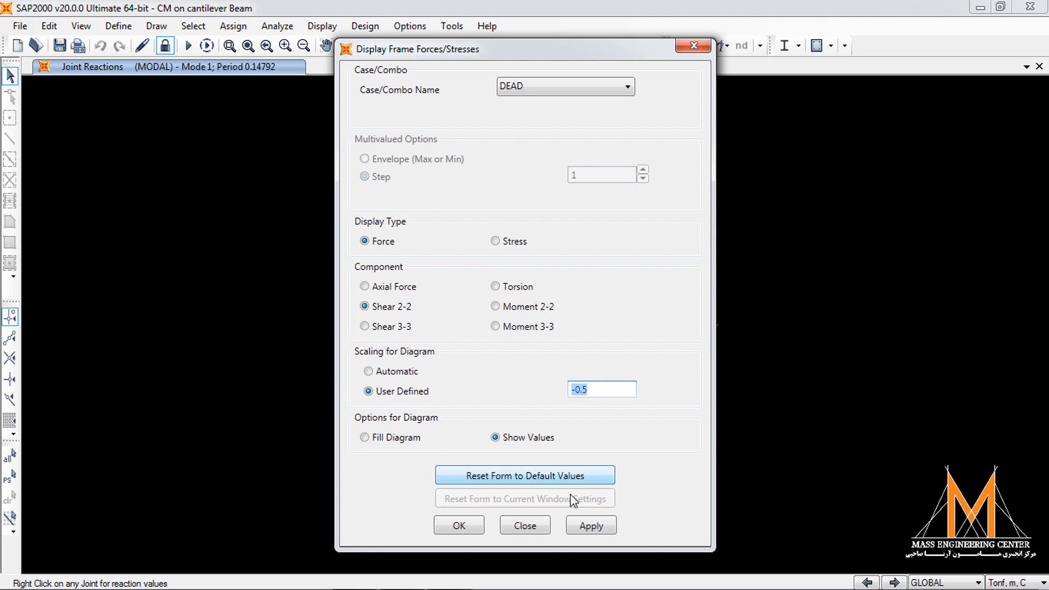
left_click(592, 526)
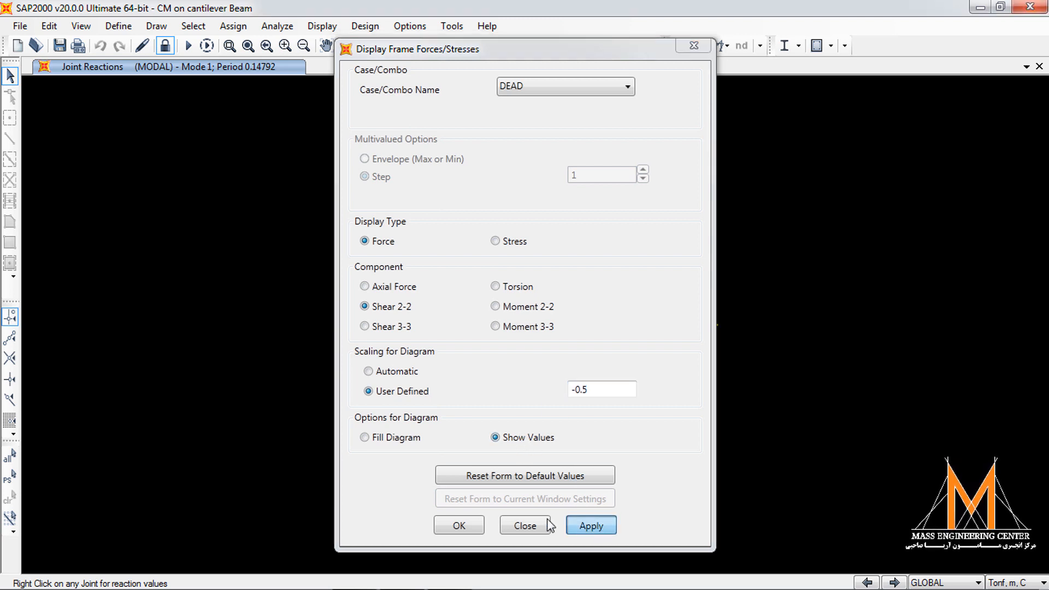
left_click(467, 525)
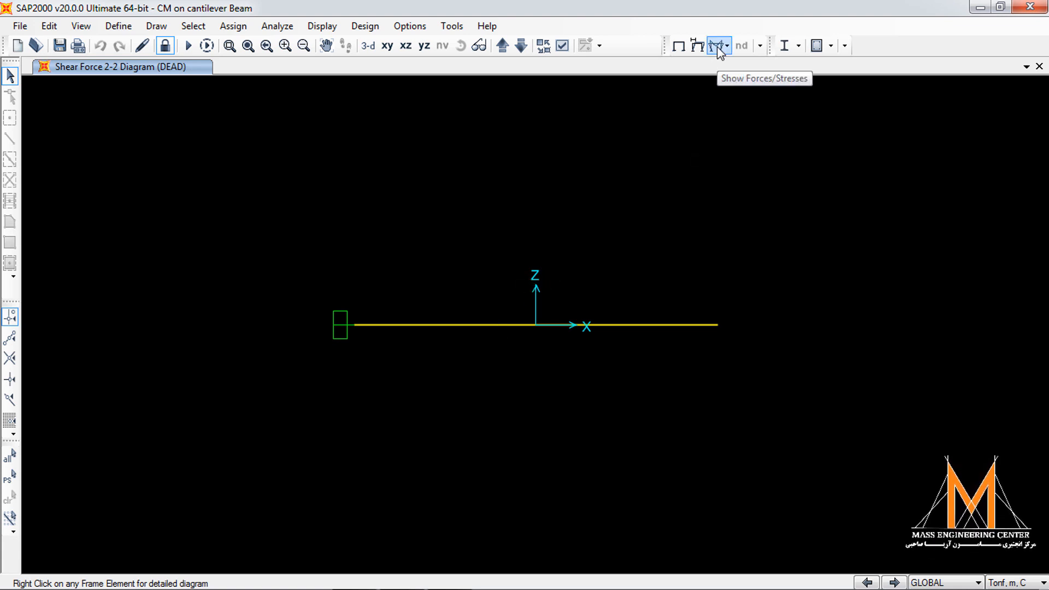
- Display the beam's deformed shape for the DEAD case with automatic scaling and Cubic Curve
left_click(698, 46)
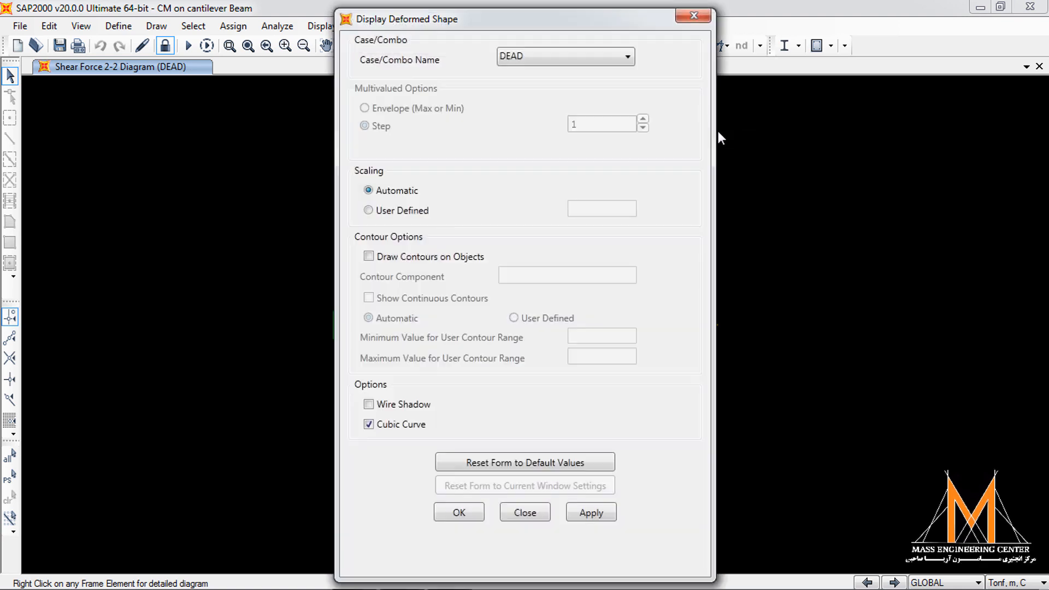
left_click(459, 513)
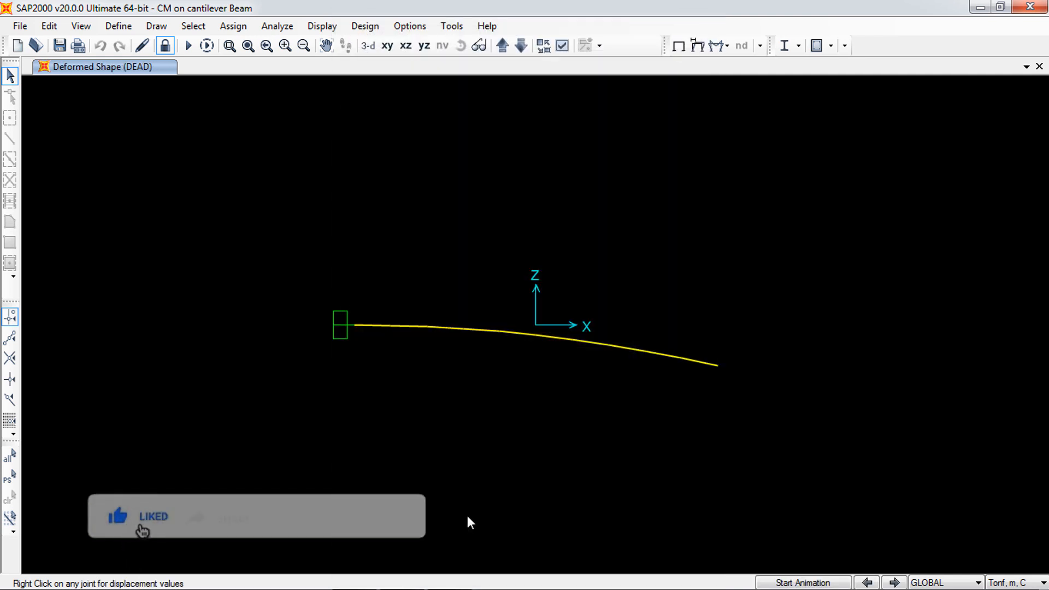